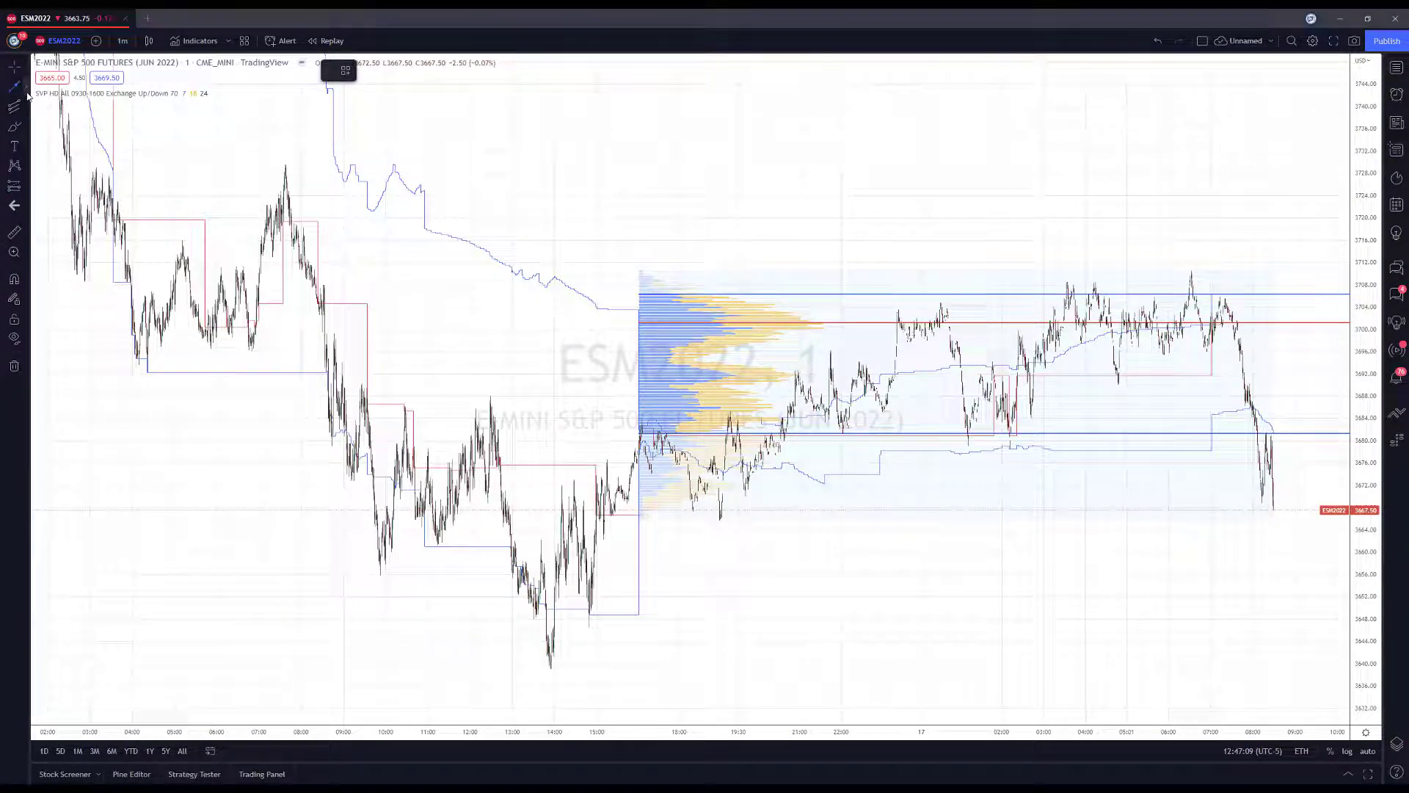
# Open the line drawing tools list (Trend Line, Arrow, Ray) in the left toolbar
pyautogui.click(20, 90)
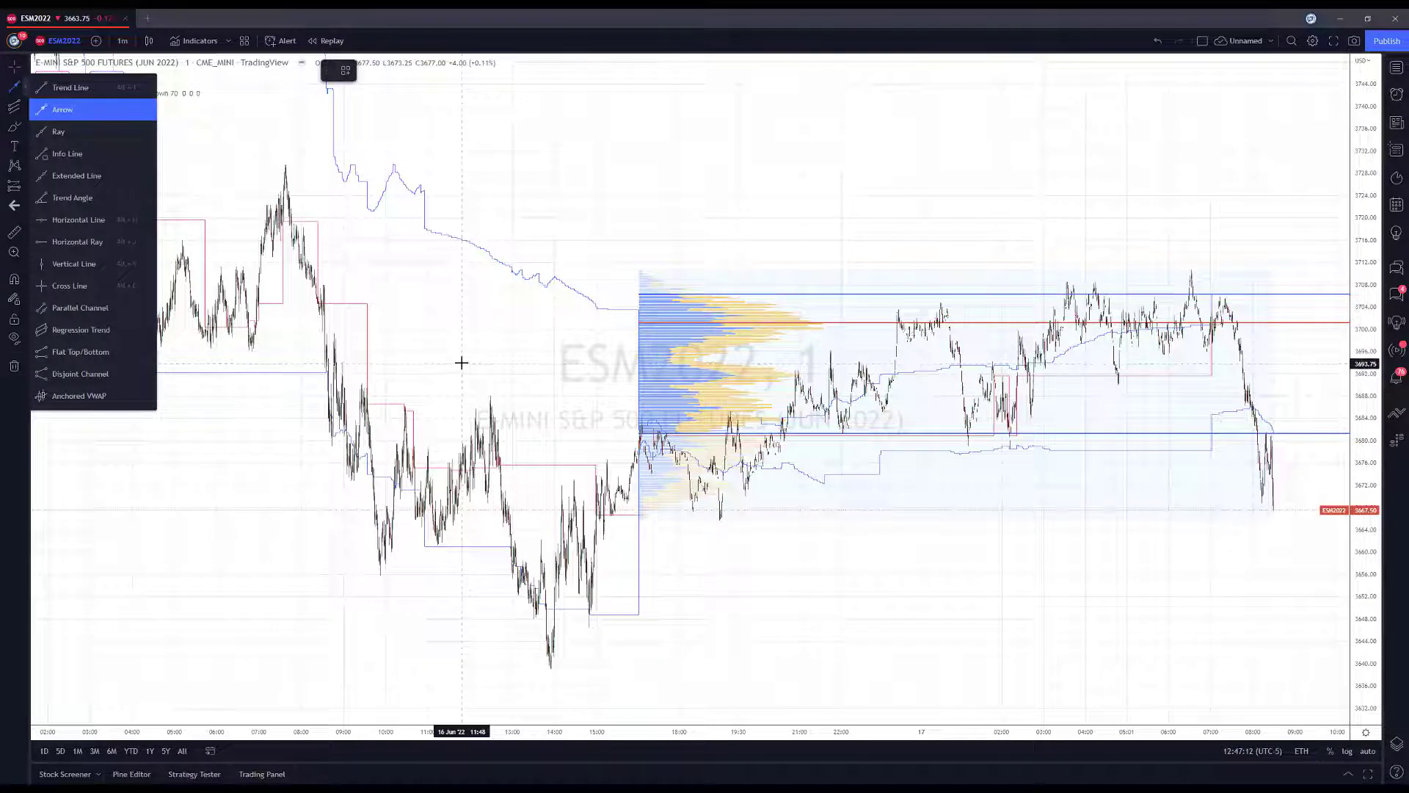
# Draw an arrow rising up-right and style it dark blue, 2px, dotted
pyautogui.click(462, 363)
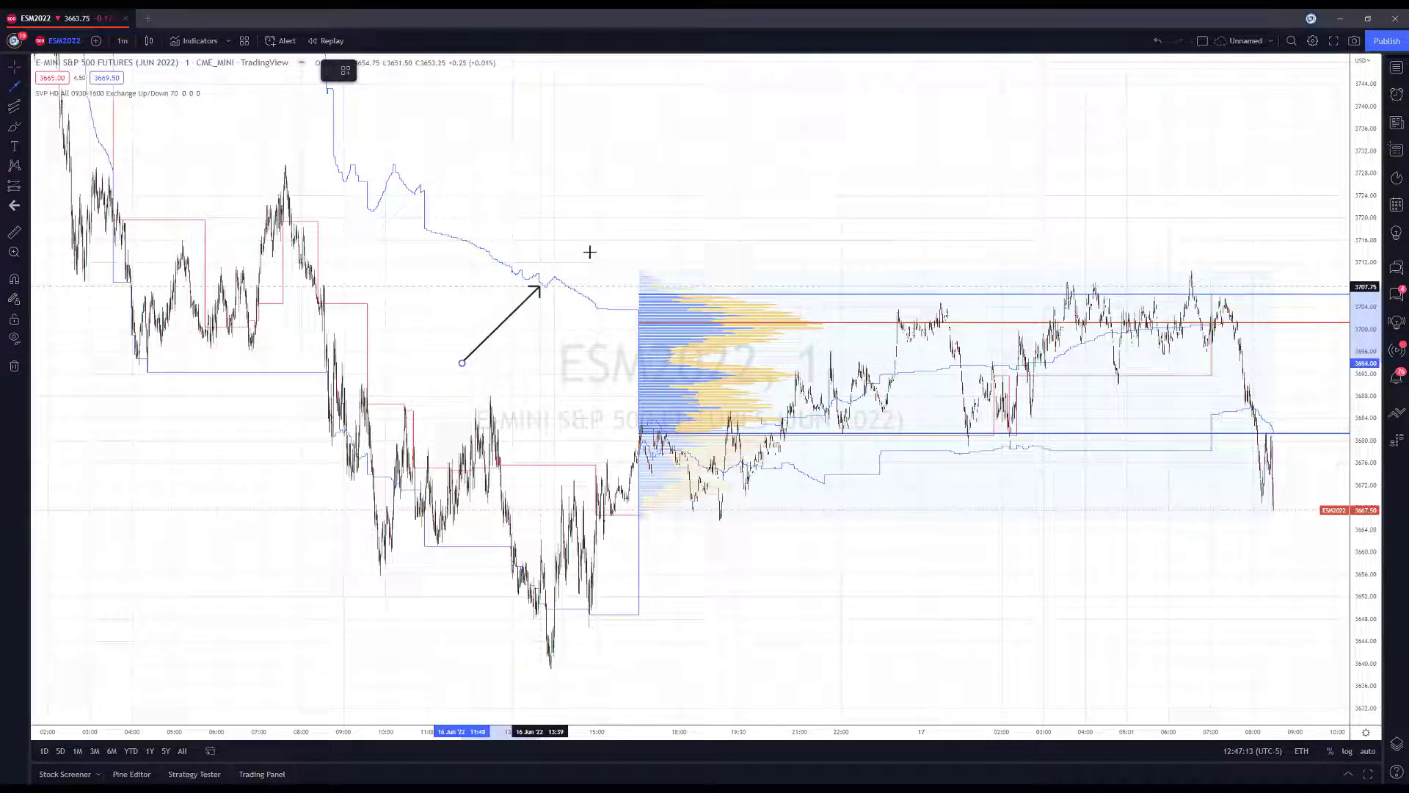
pyautogui.click(720, 178)
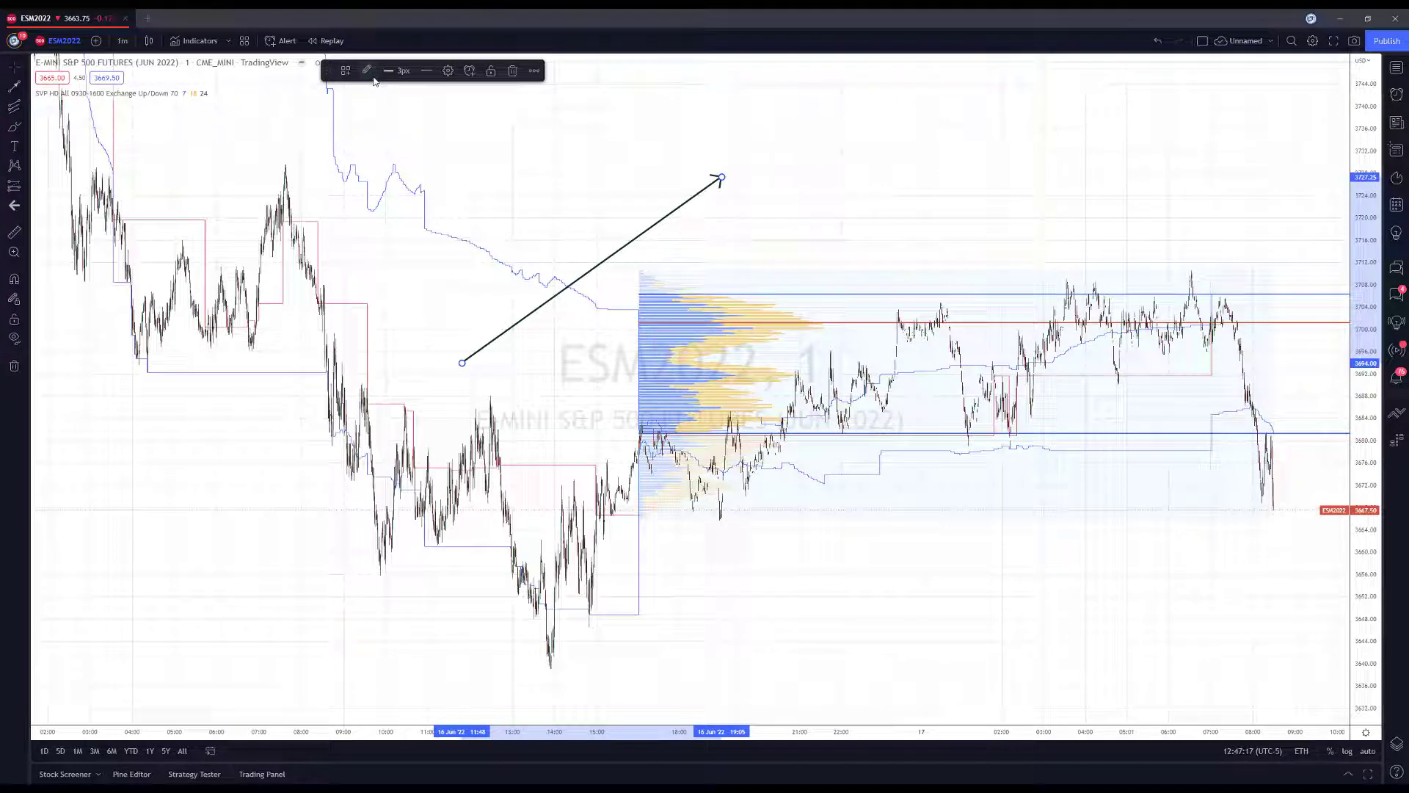
pyautogui.click(370, 73)
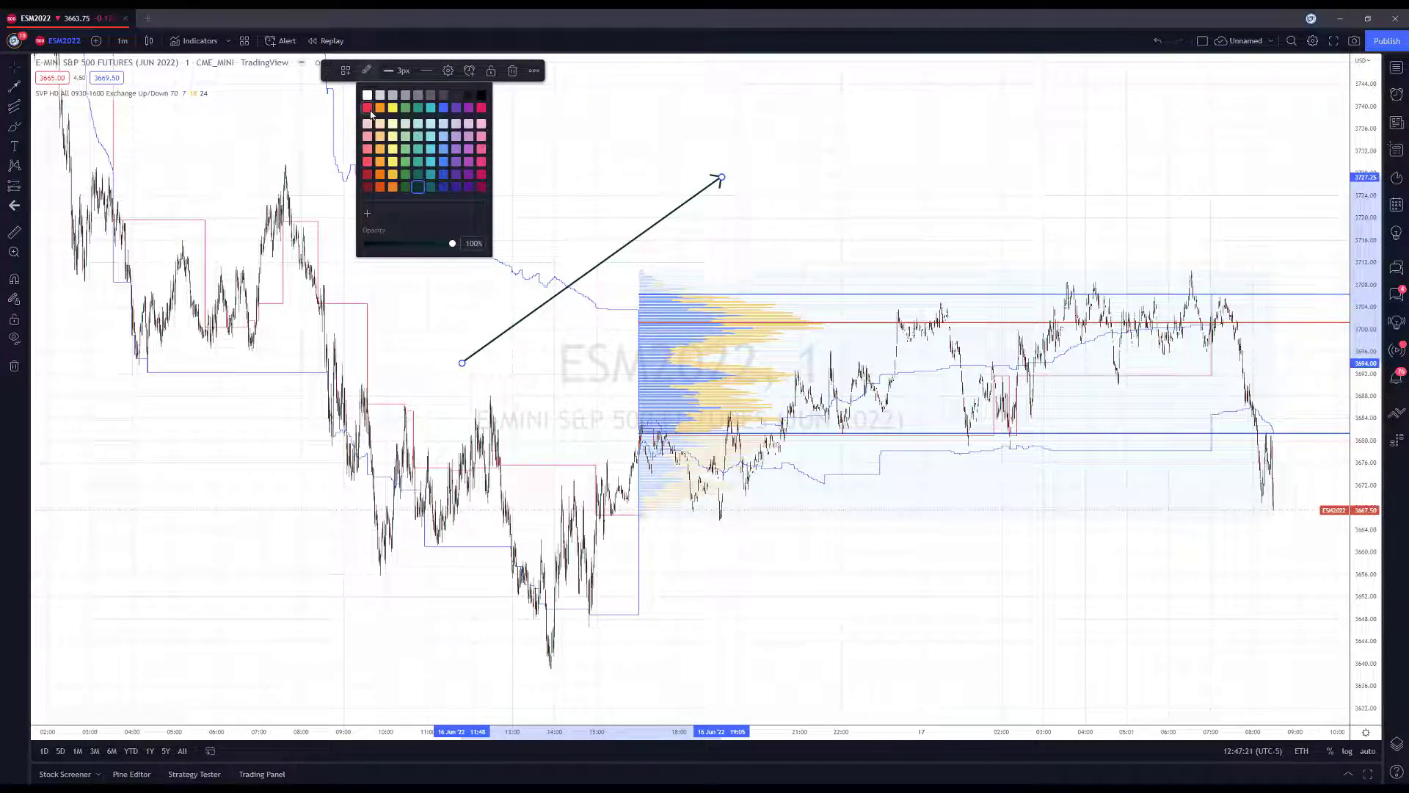
pyautogui.click(445, 108)
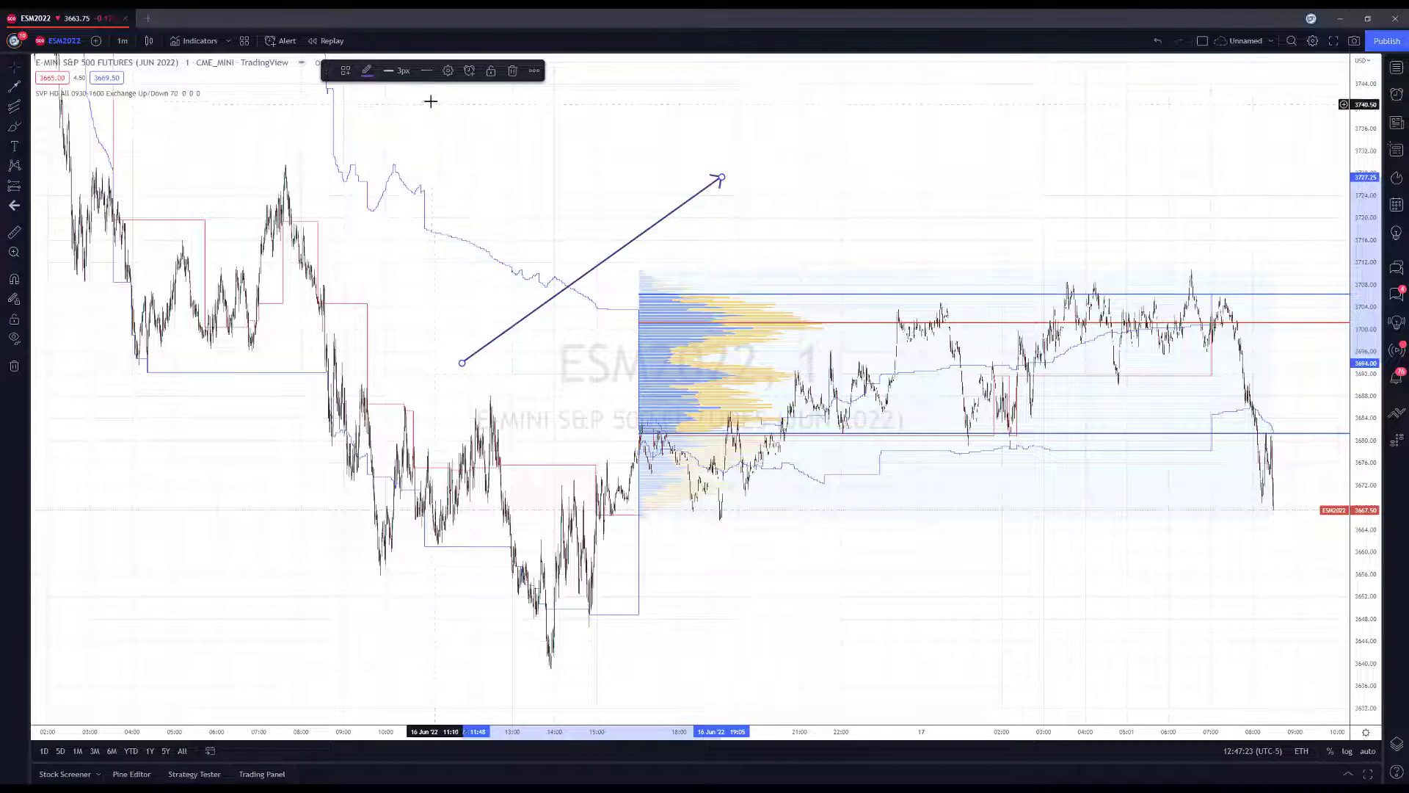
pyautogui.click(389, 71)
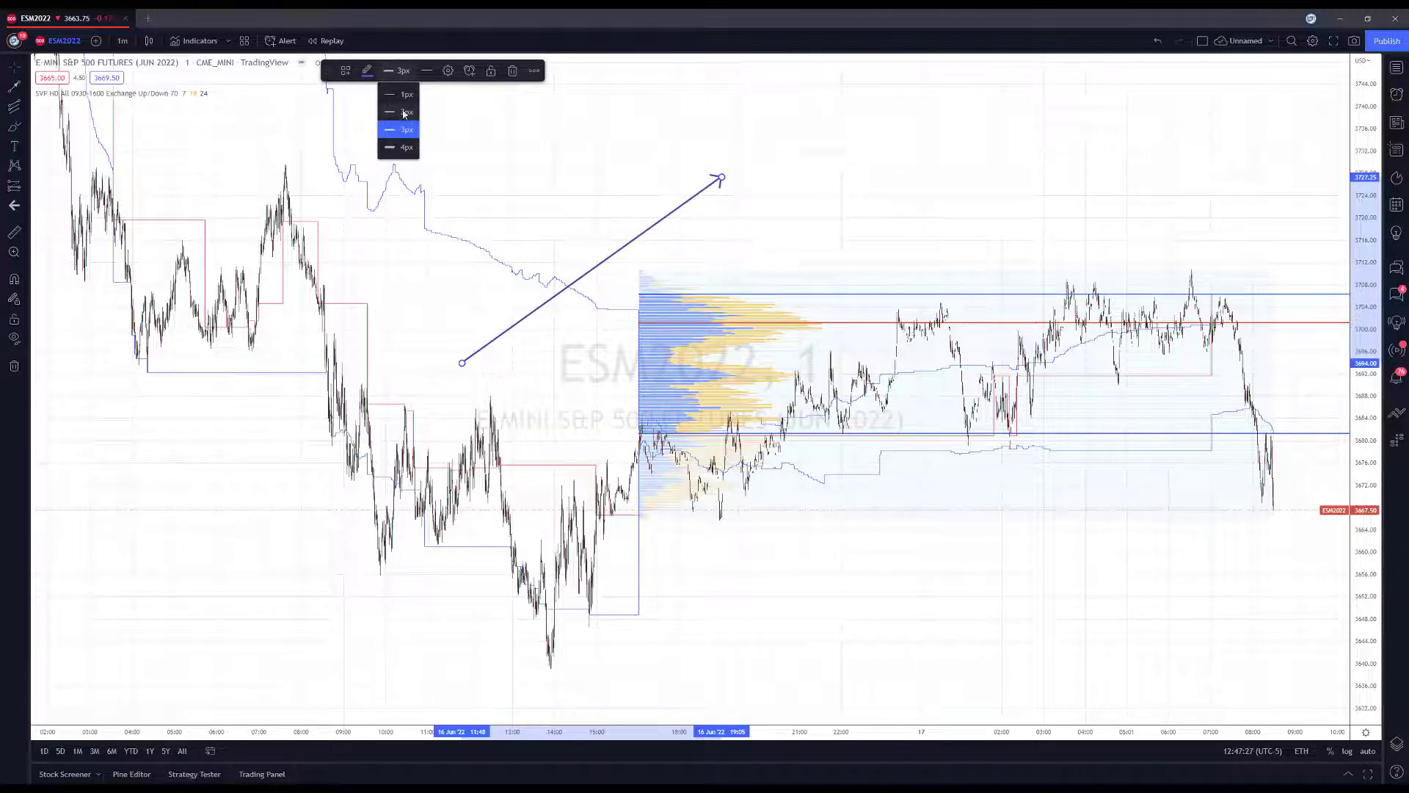
pyautogui.click(402, 112)
pyautogui.click(426, 70)
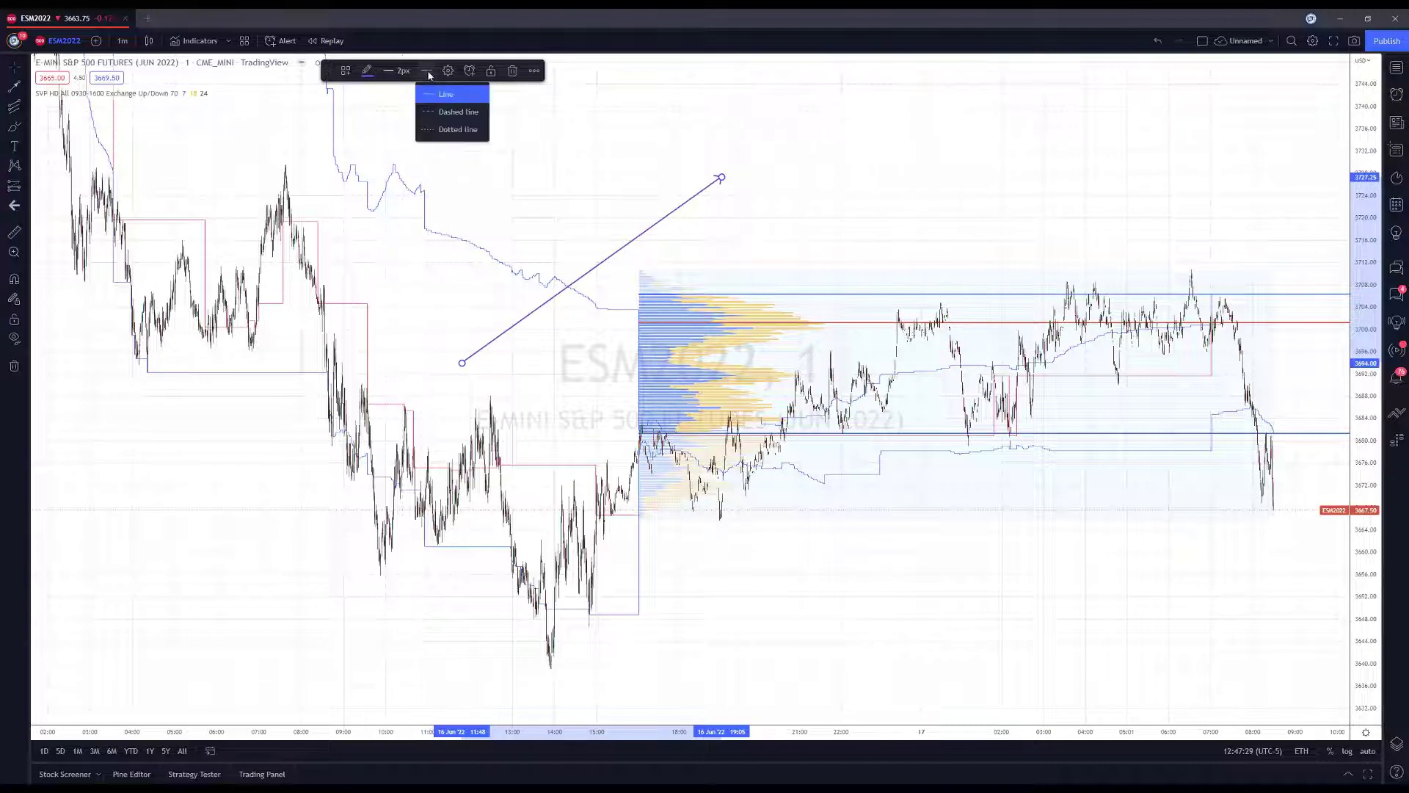
pyautogui.click(455, 129)
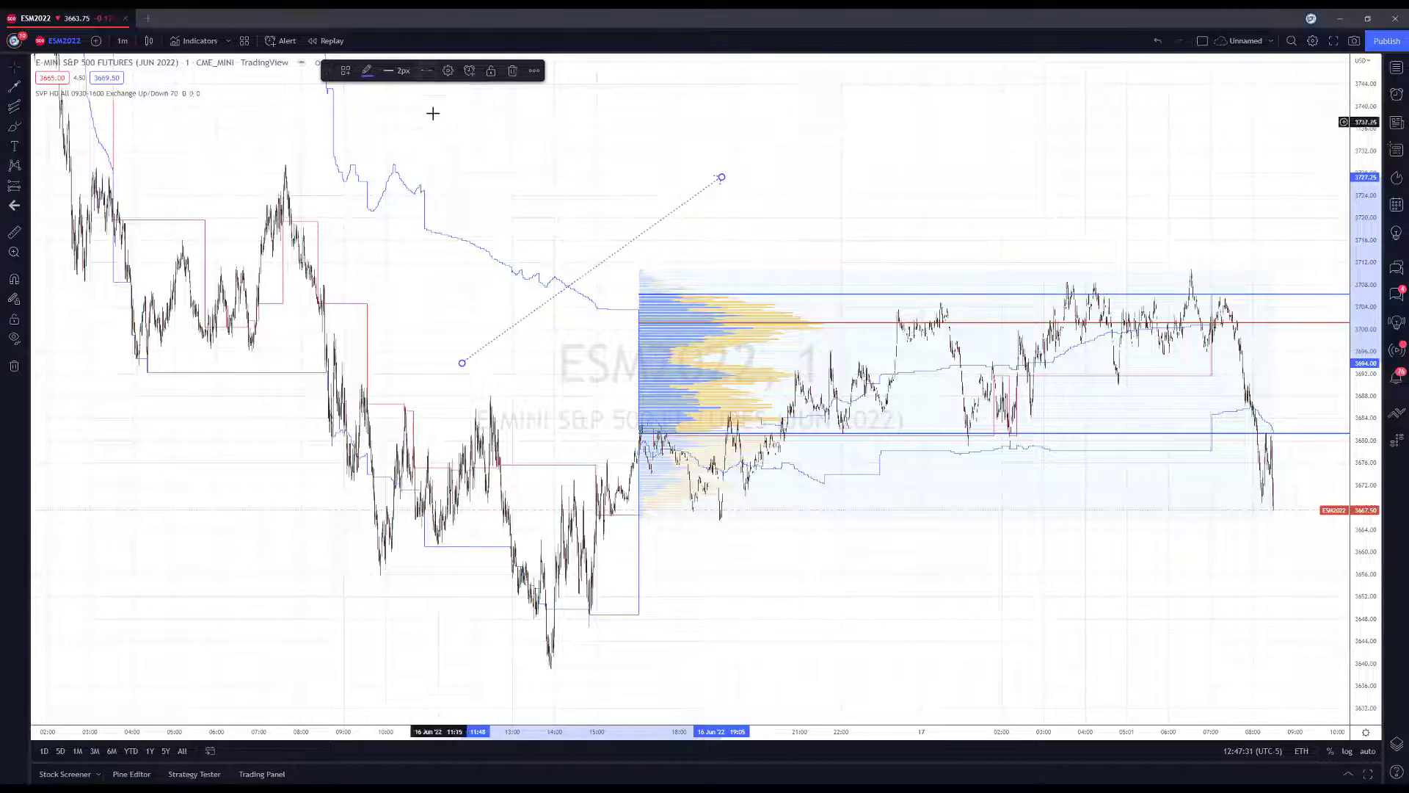
# Save the dotted blue line's style as drawing template 'Line Purple'
pyautogui.click(351, 76)
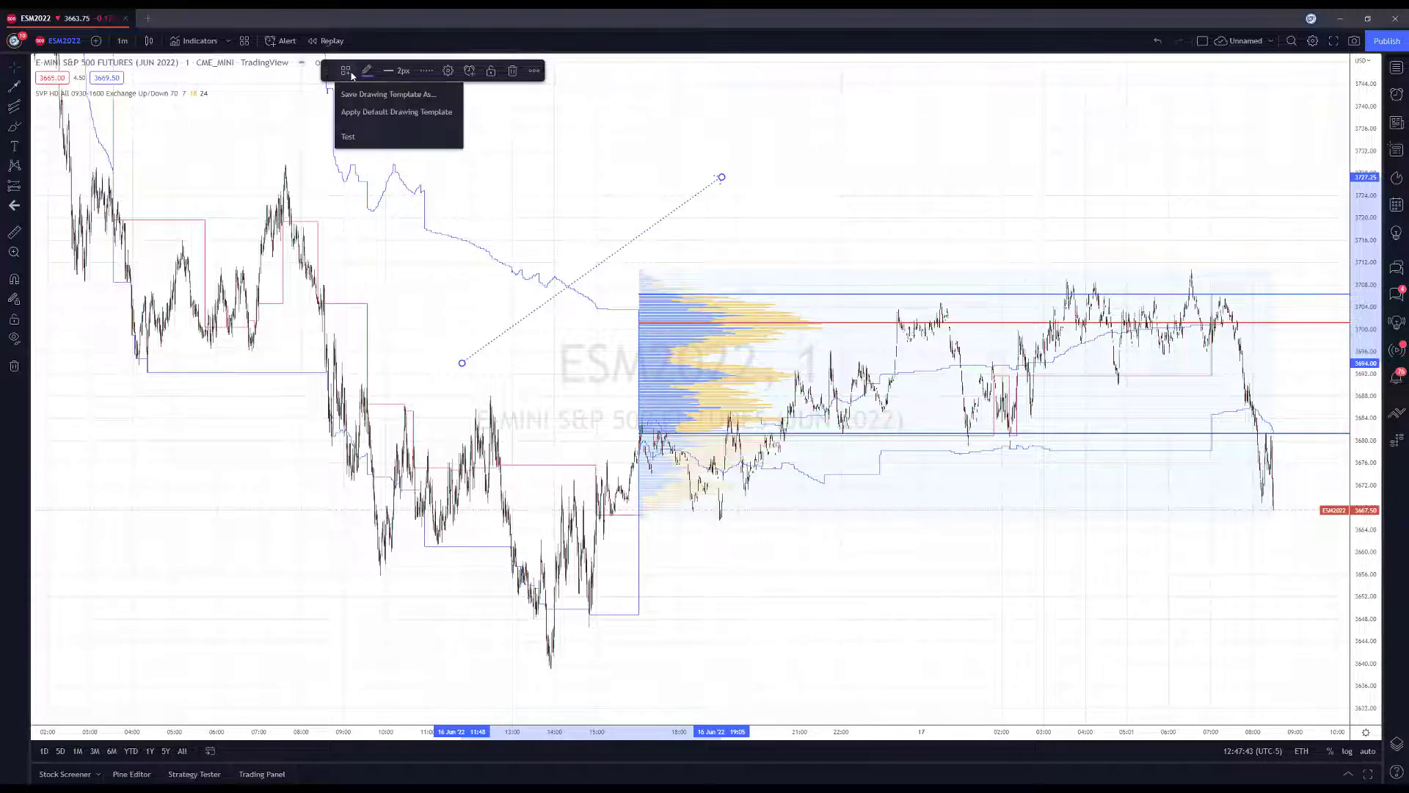
pyautogui.click(379, 96)
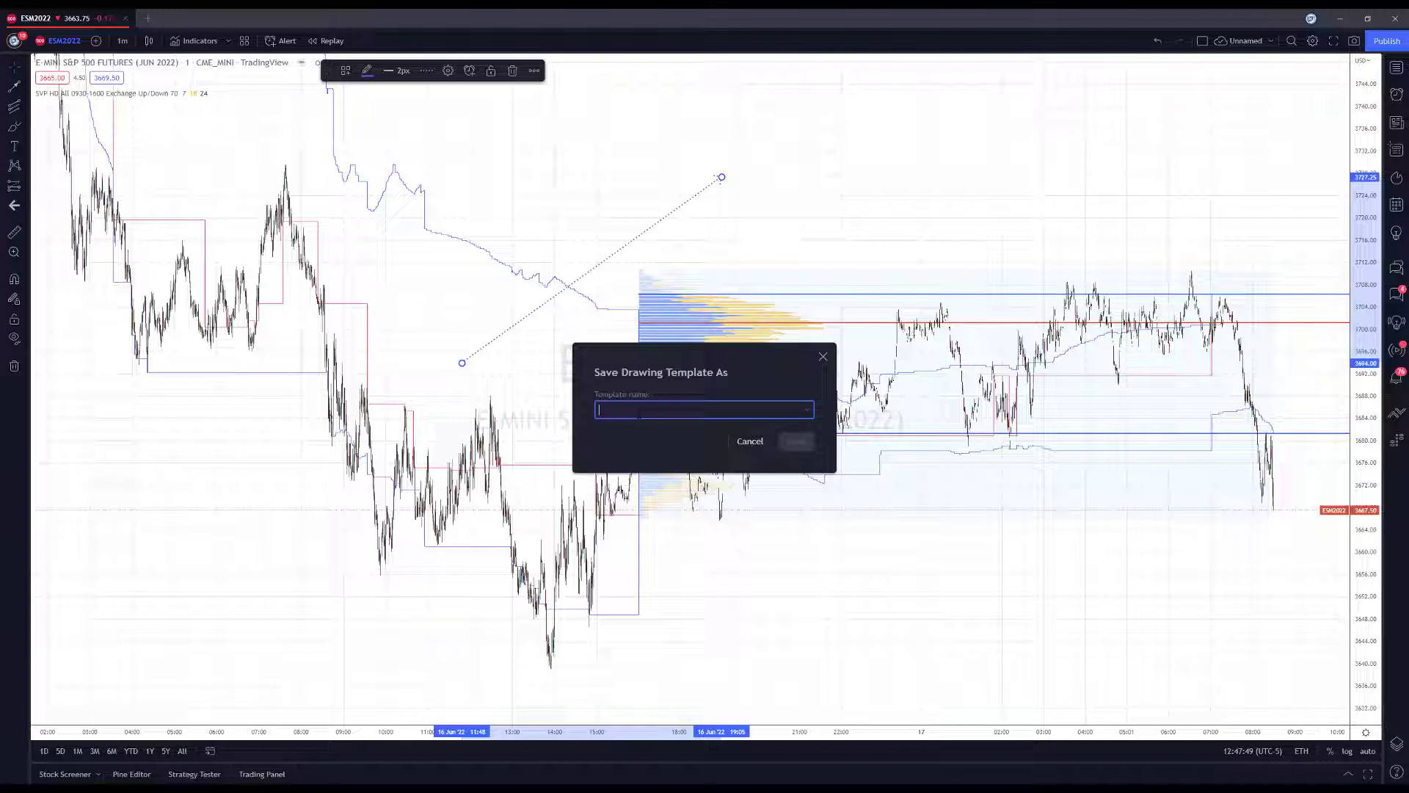
pyautogui.write('Line Purple')
pyautogui.click(796, 441)
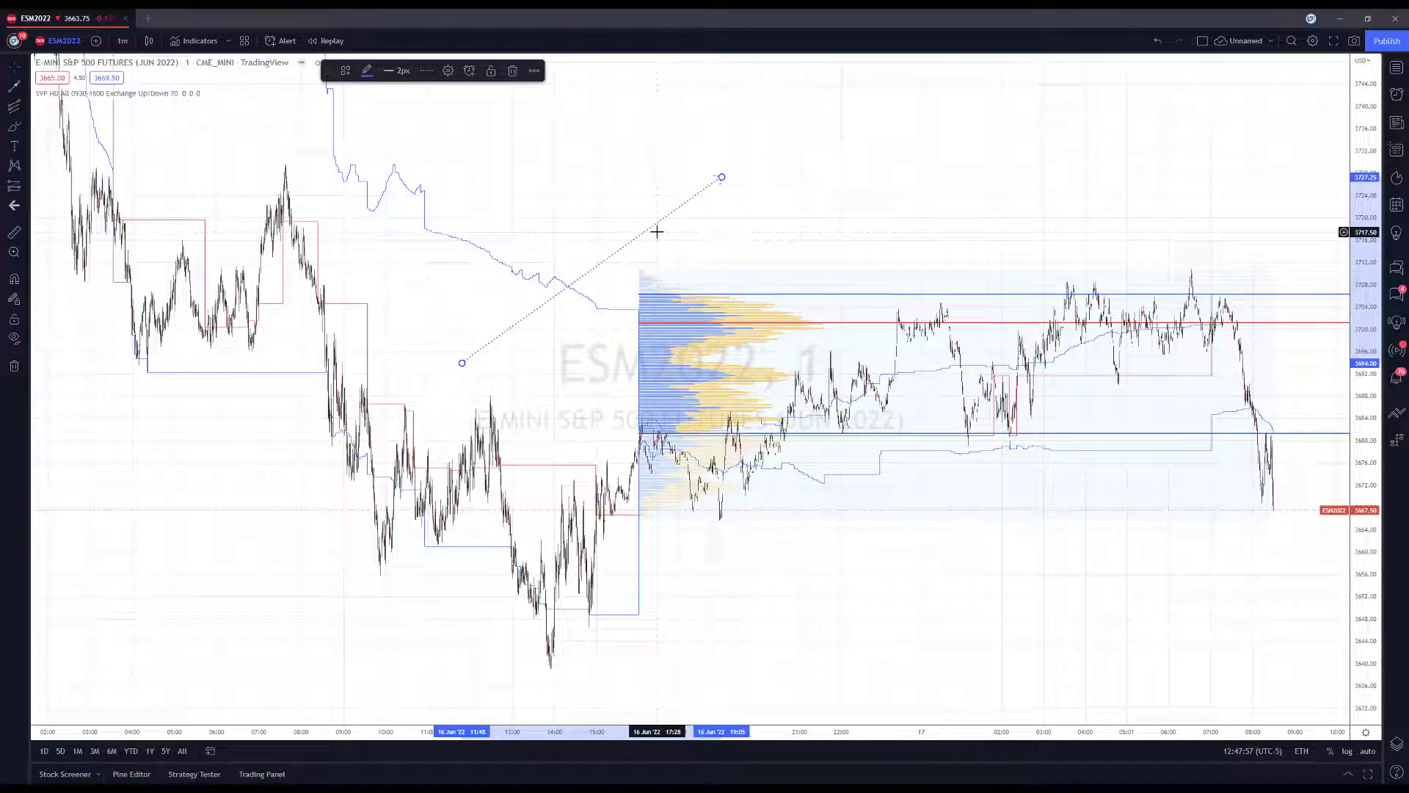
# Delete the dotted line and draw a new trend line above the price action
pyautogui.press('Delete')
pyautogui.click(14, 86)
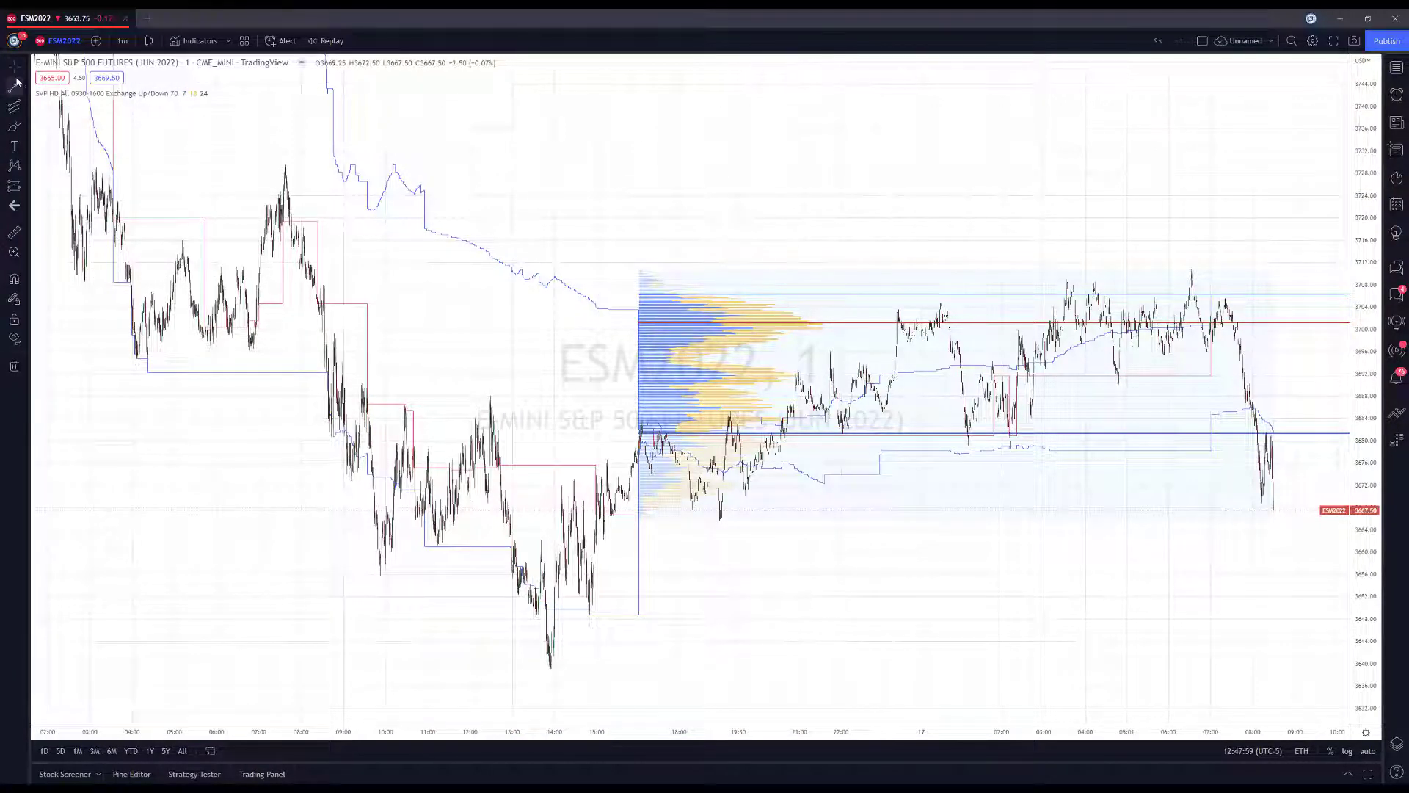
pyautogui.click(704, 140)
pyautogui.click(473, 268)
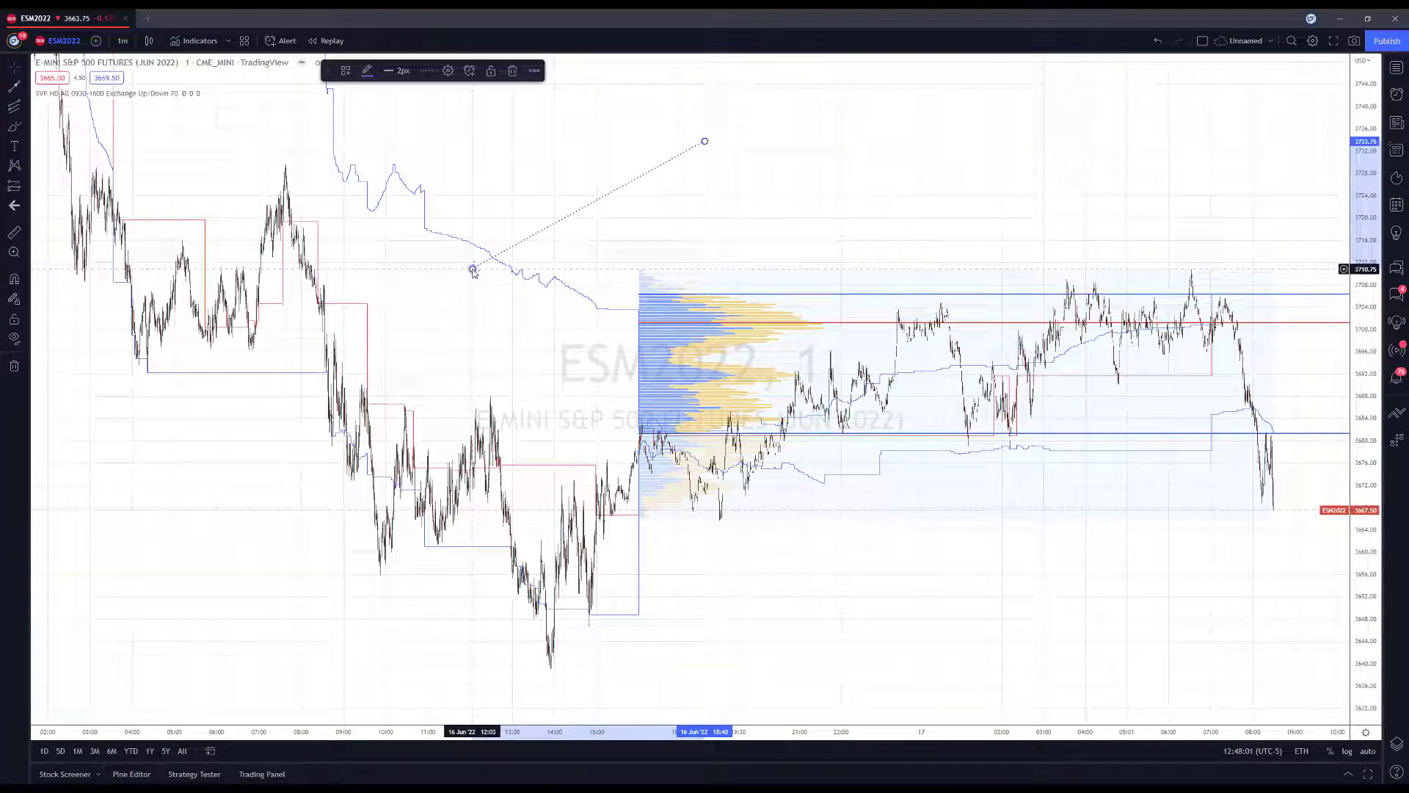
# Reset the new trend line to the default drawing template
pyautogui.click(344, 72)
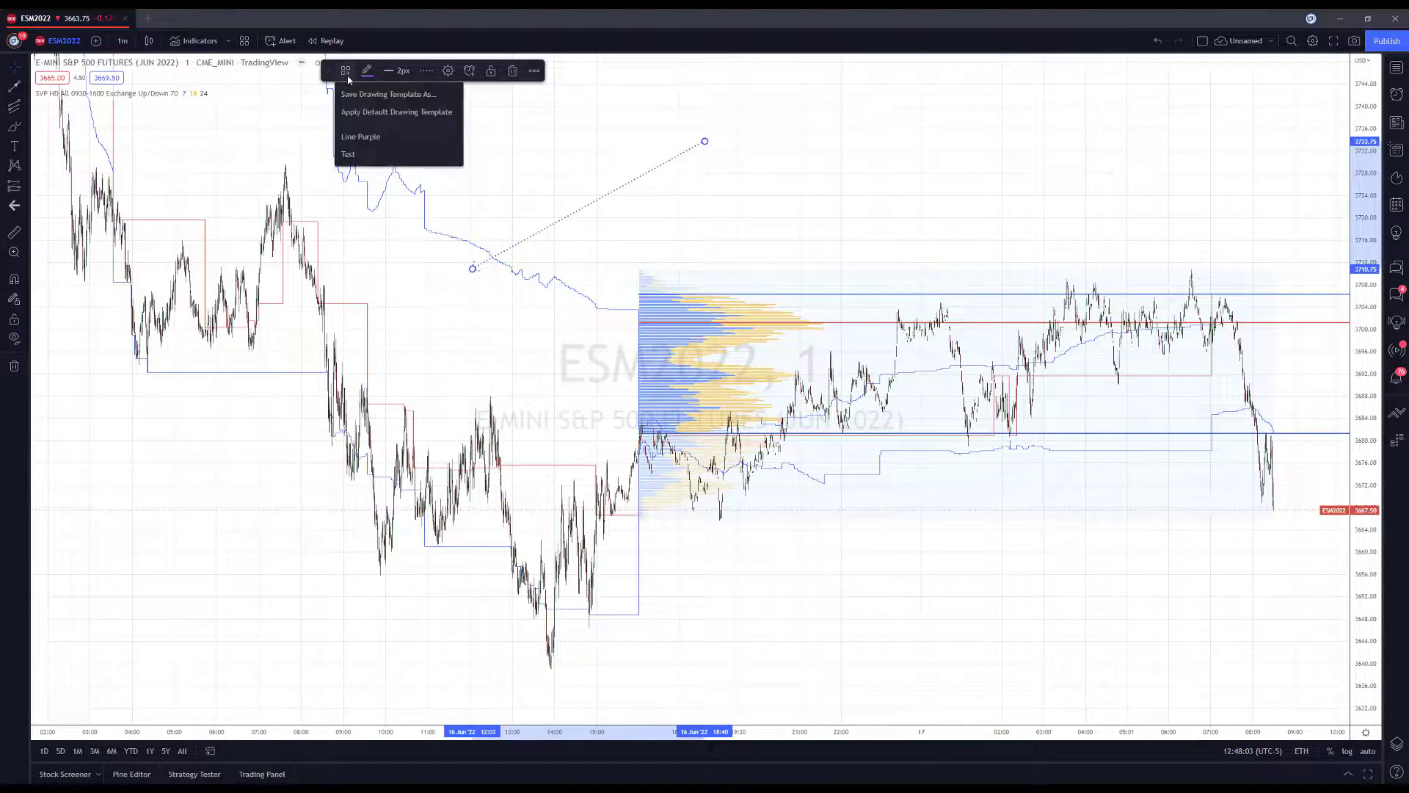
pyautogui.click(372, 138)
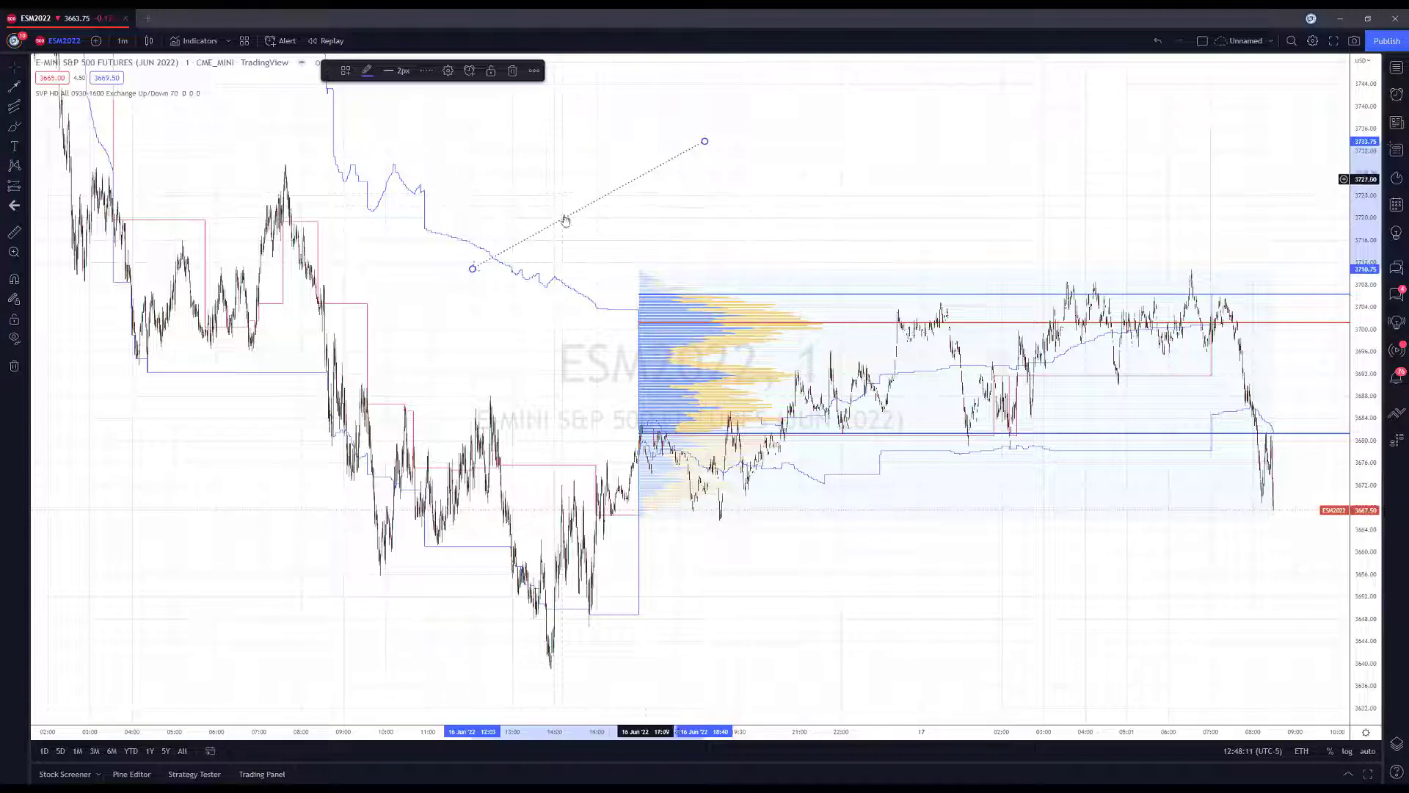
pyautogui.click(345, 71)
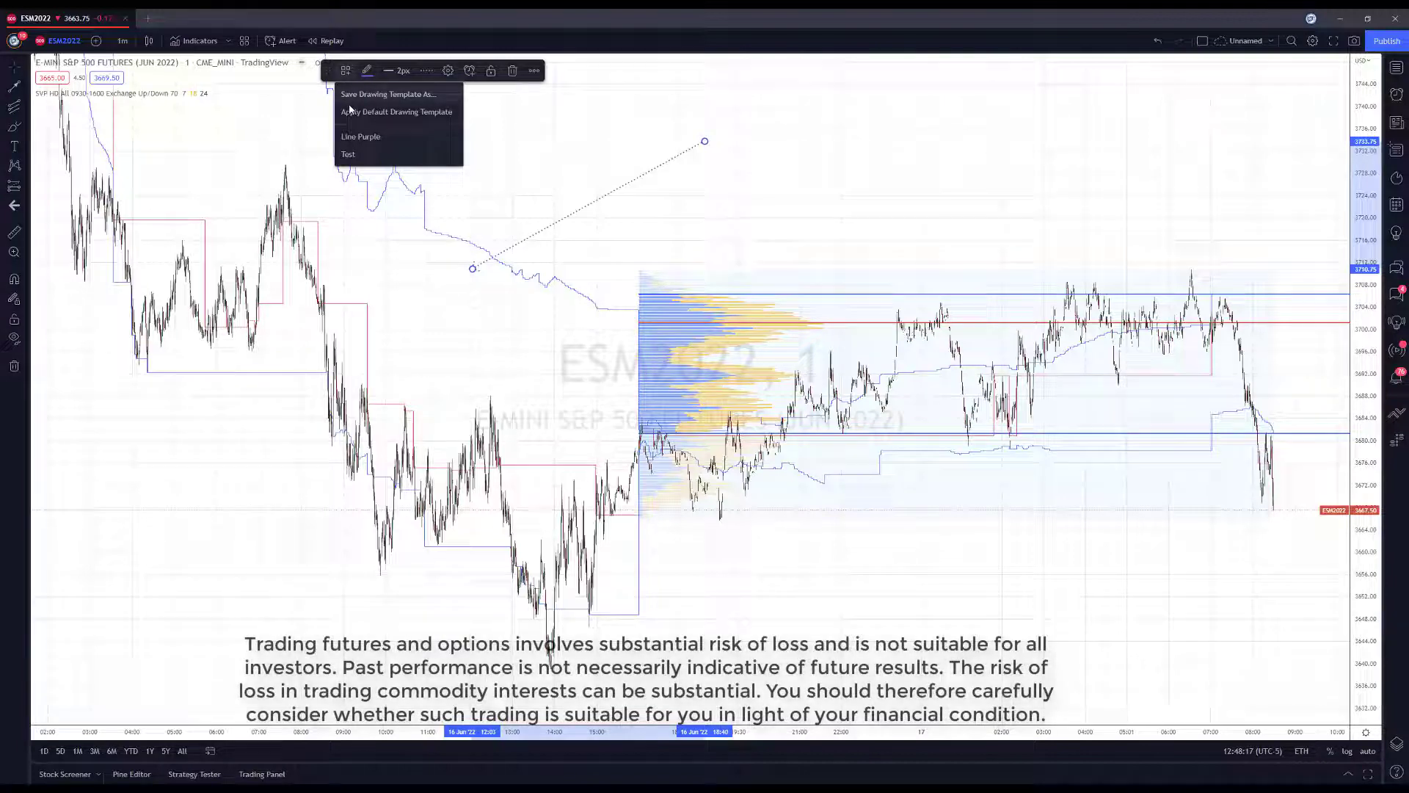
pyautogui.click(394, 112)
pyautogui.click(515, 141)
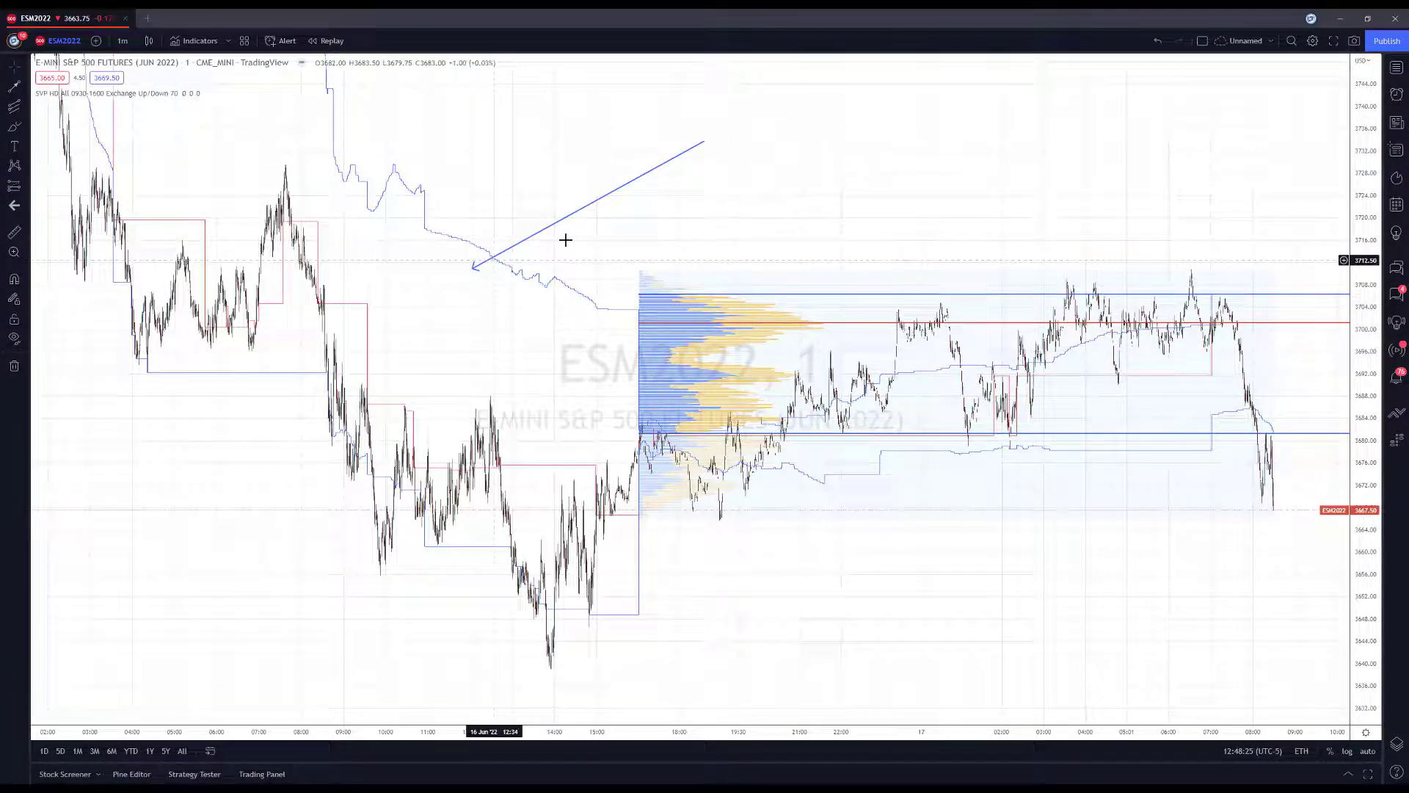
# Apply the 'Line Purple' template to the trend line, making it dotted
pyautogui.click(592, 210)
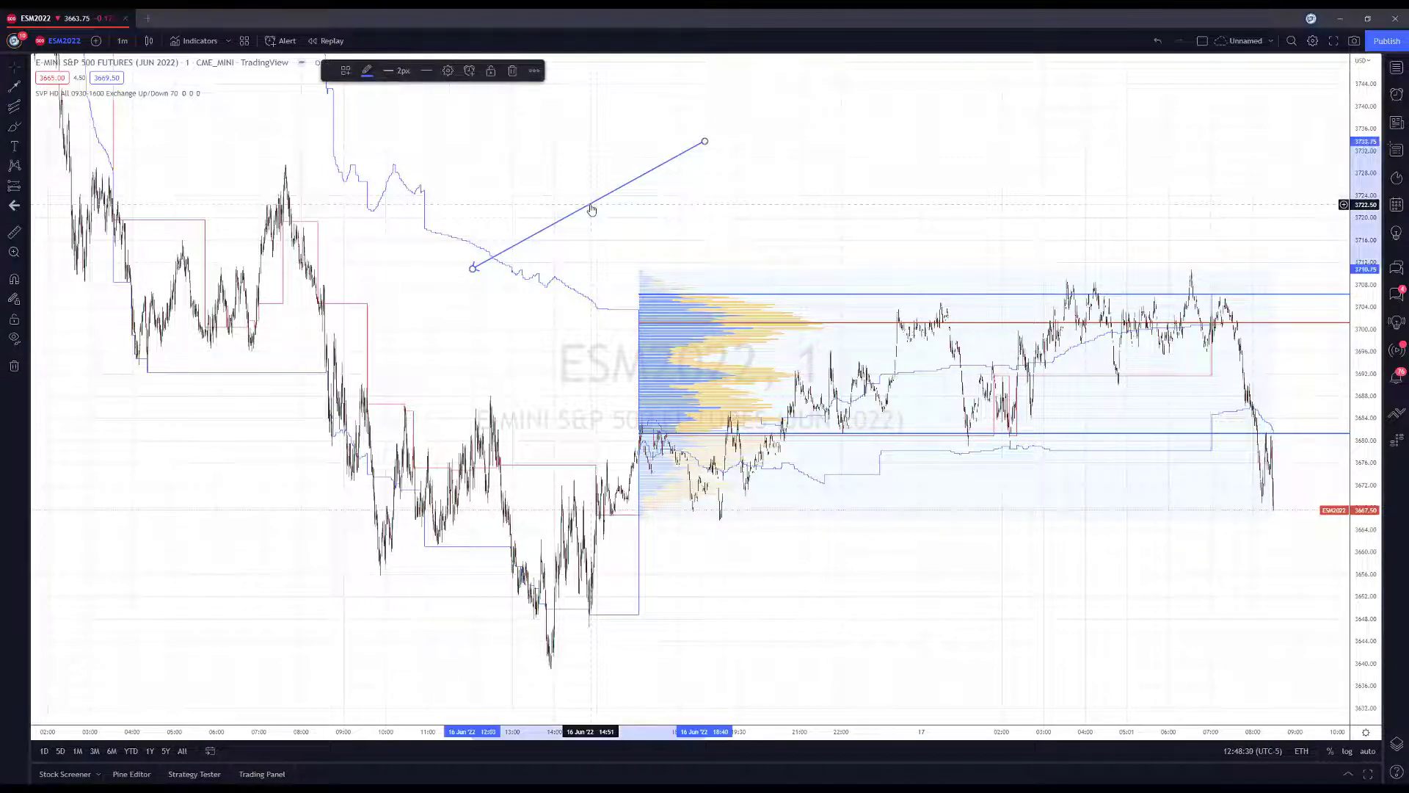
pyautogui.click(345, 70)
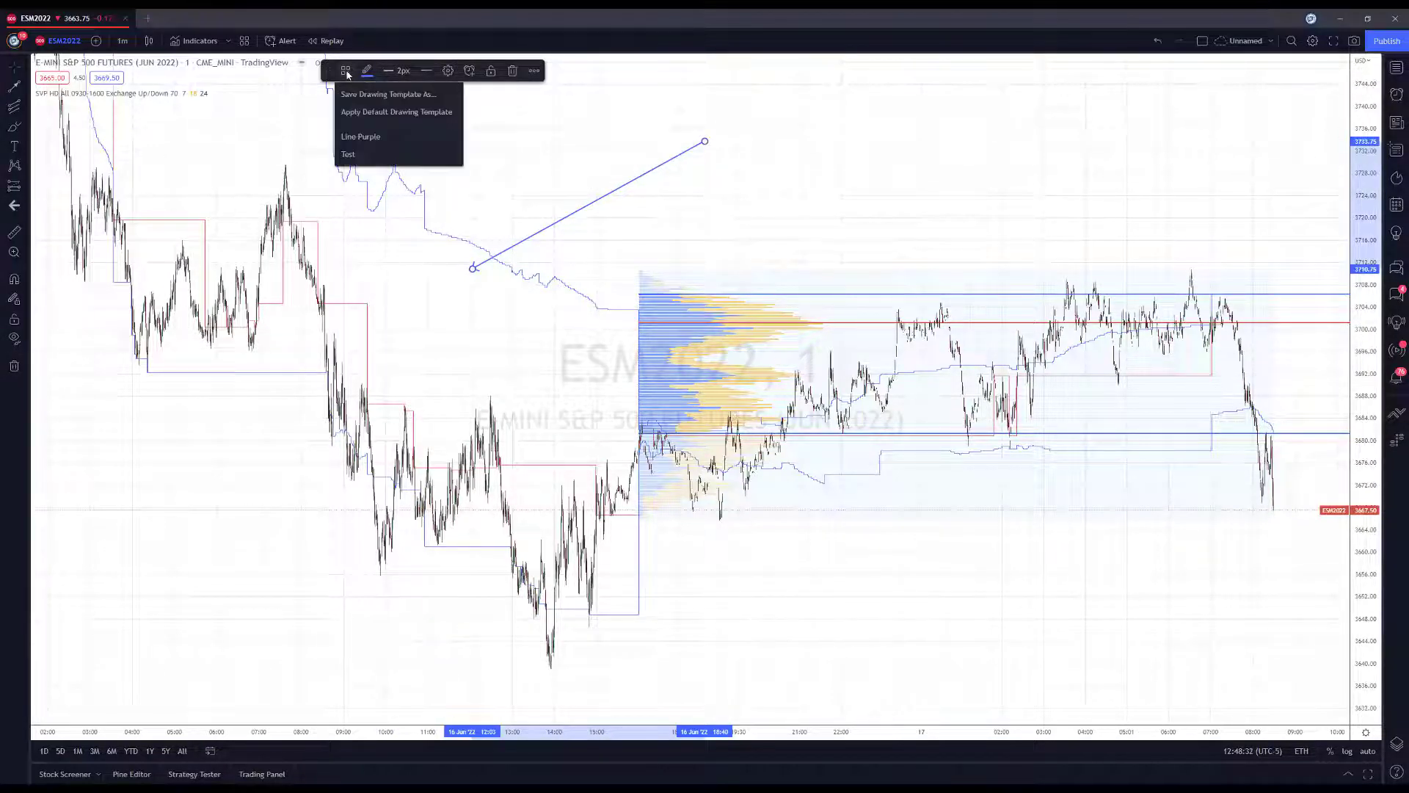
pyautogui.click(359, 137)
pyautogui.click(487, 107)
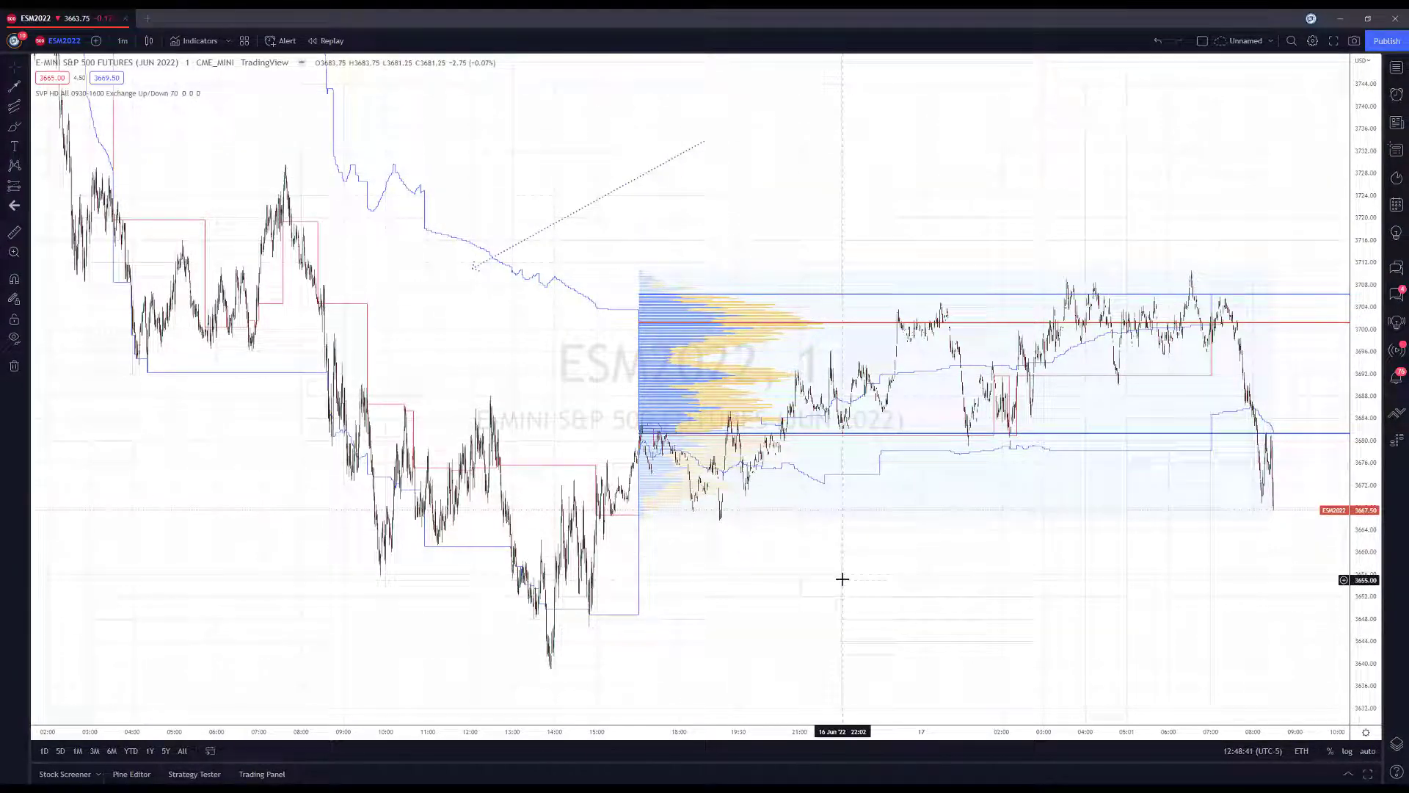
# Shift the chart up and draw a ray starting below the prices
pyautogui.moveTo(839, 579); pyautogui.dragTo(565, 180)
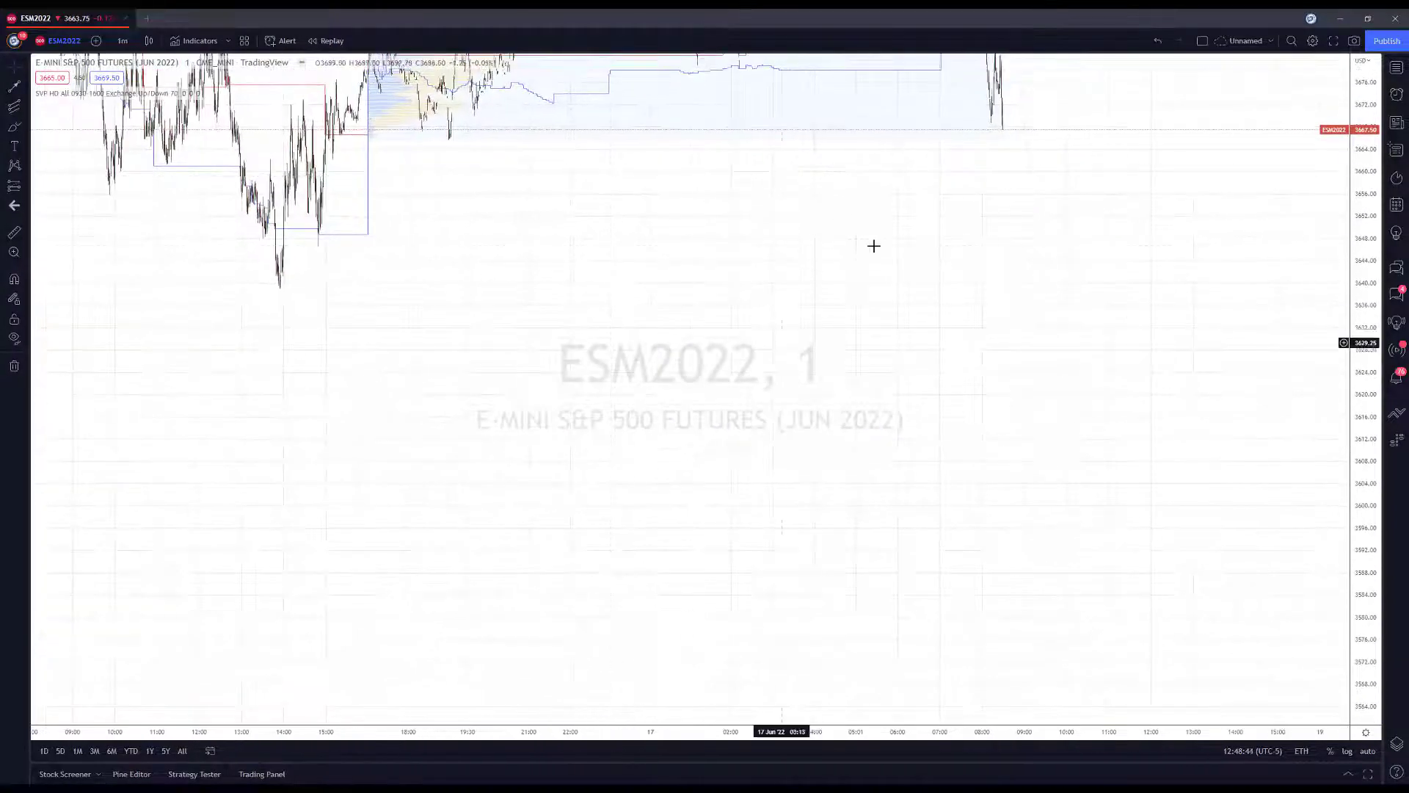
pyautogui.click(26, 88)
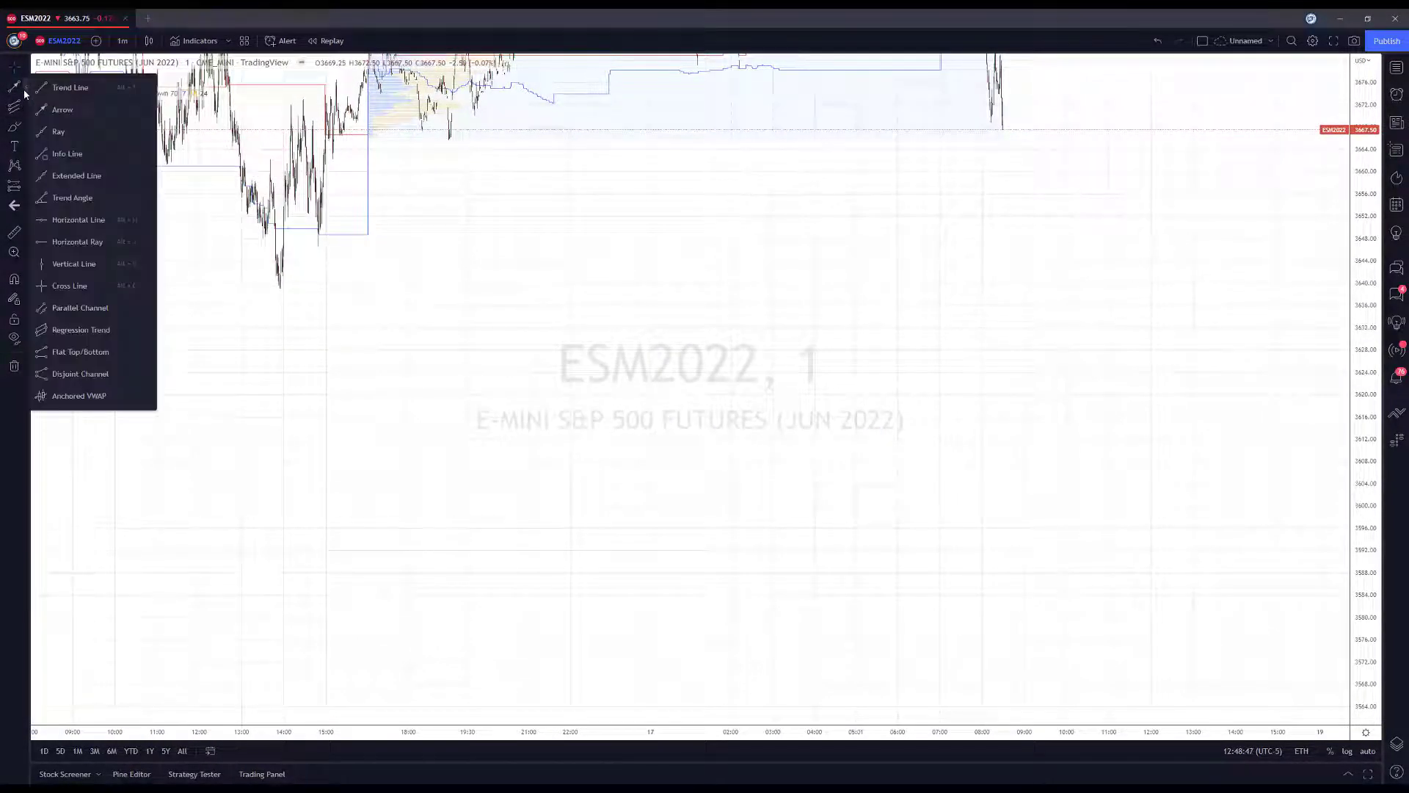
pyautogui.click(48, 138)
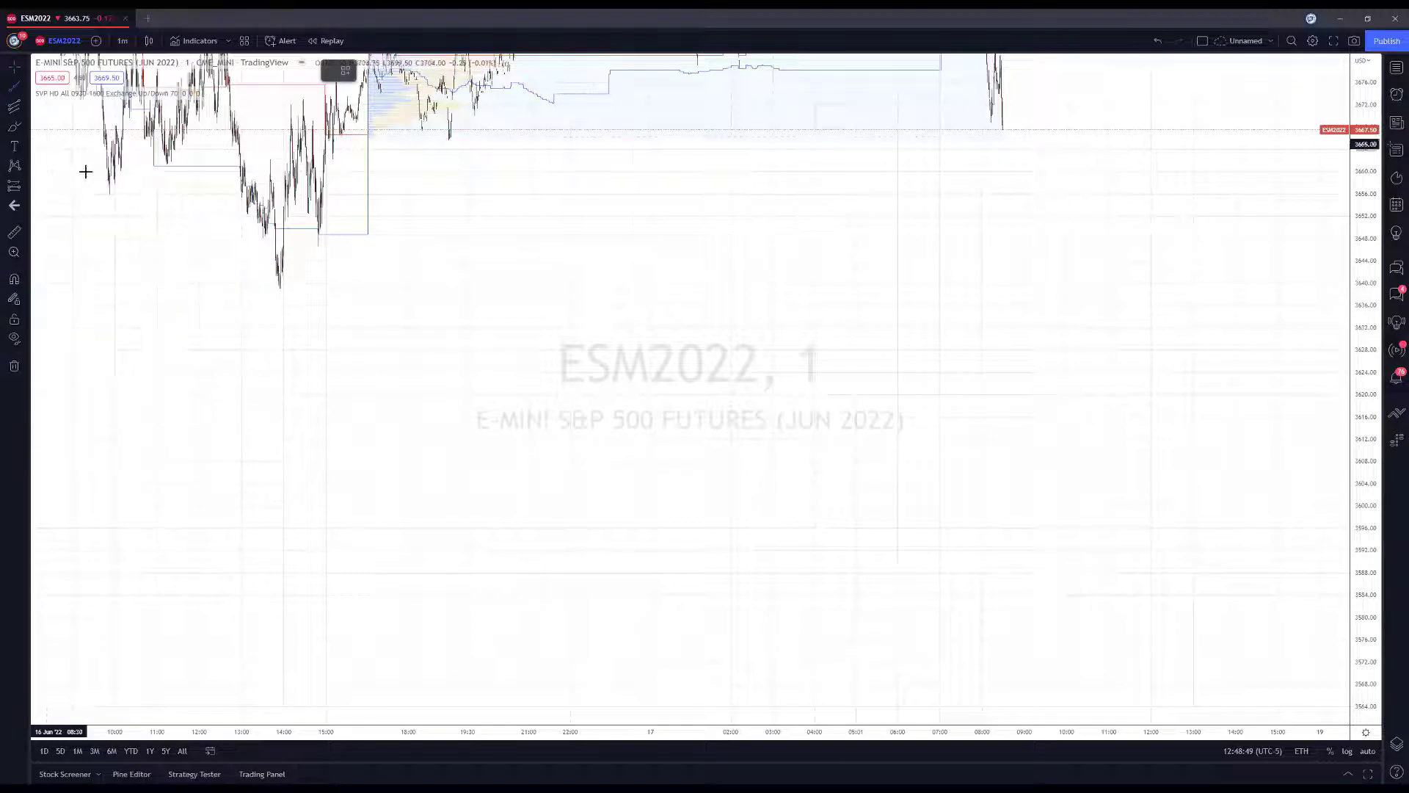
pyautogui.click(621, 461)
pyautogui.click(769, 335)
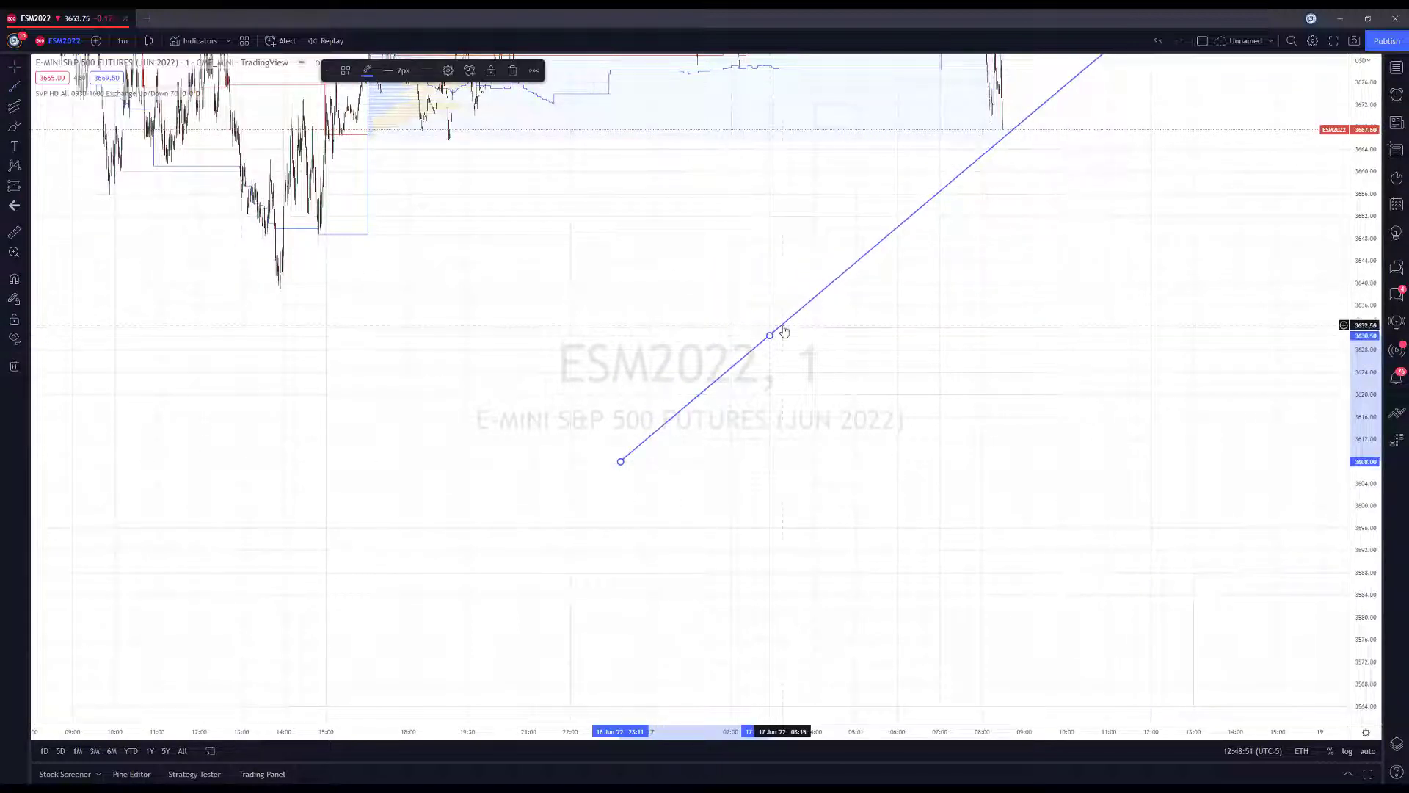
# Style the ray orange, 4px thick, with a dotted line
pyautogui.click(366, 71)
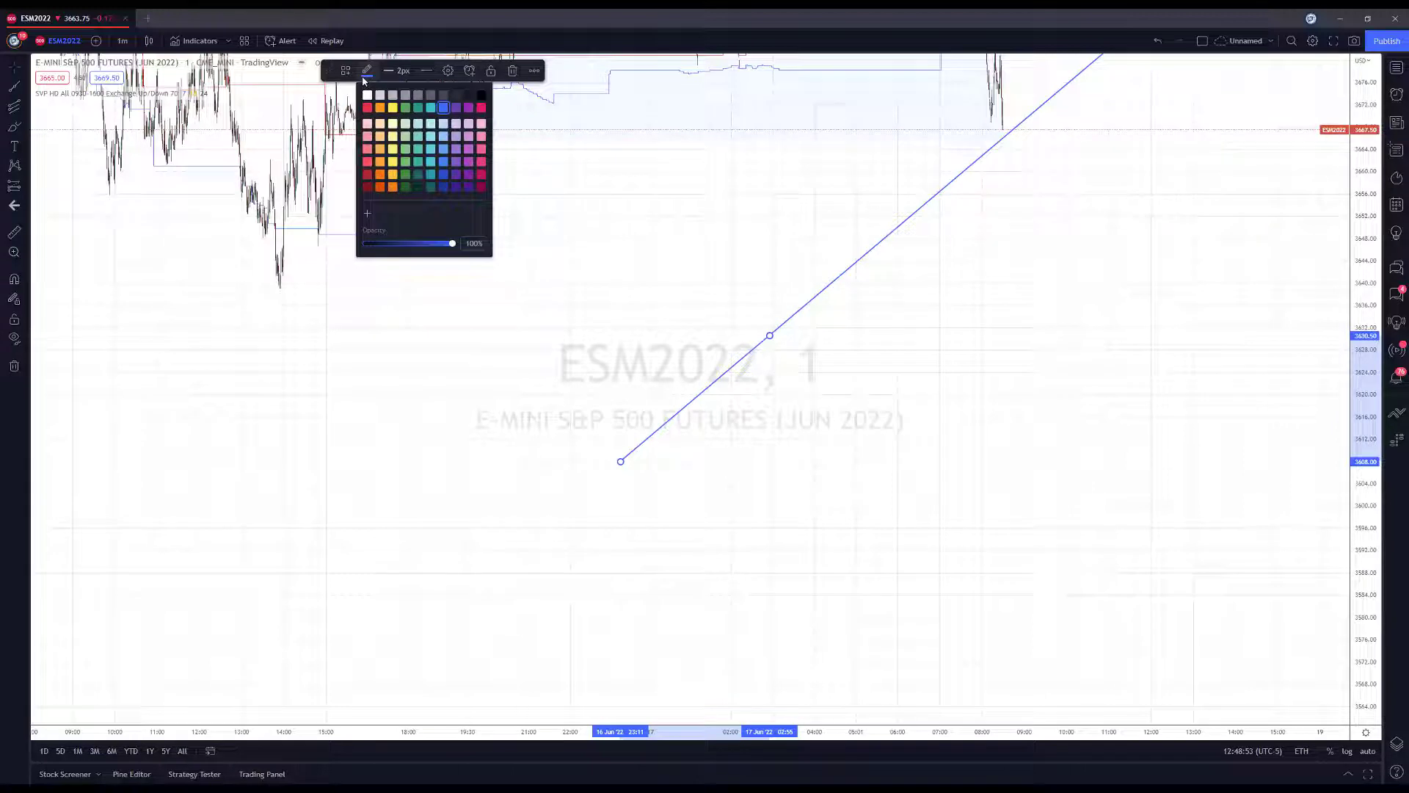
pyautogui.click(380, 186)
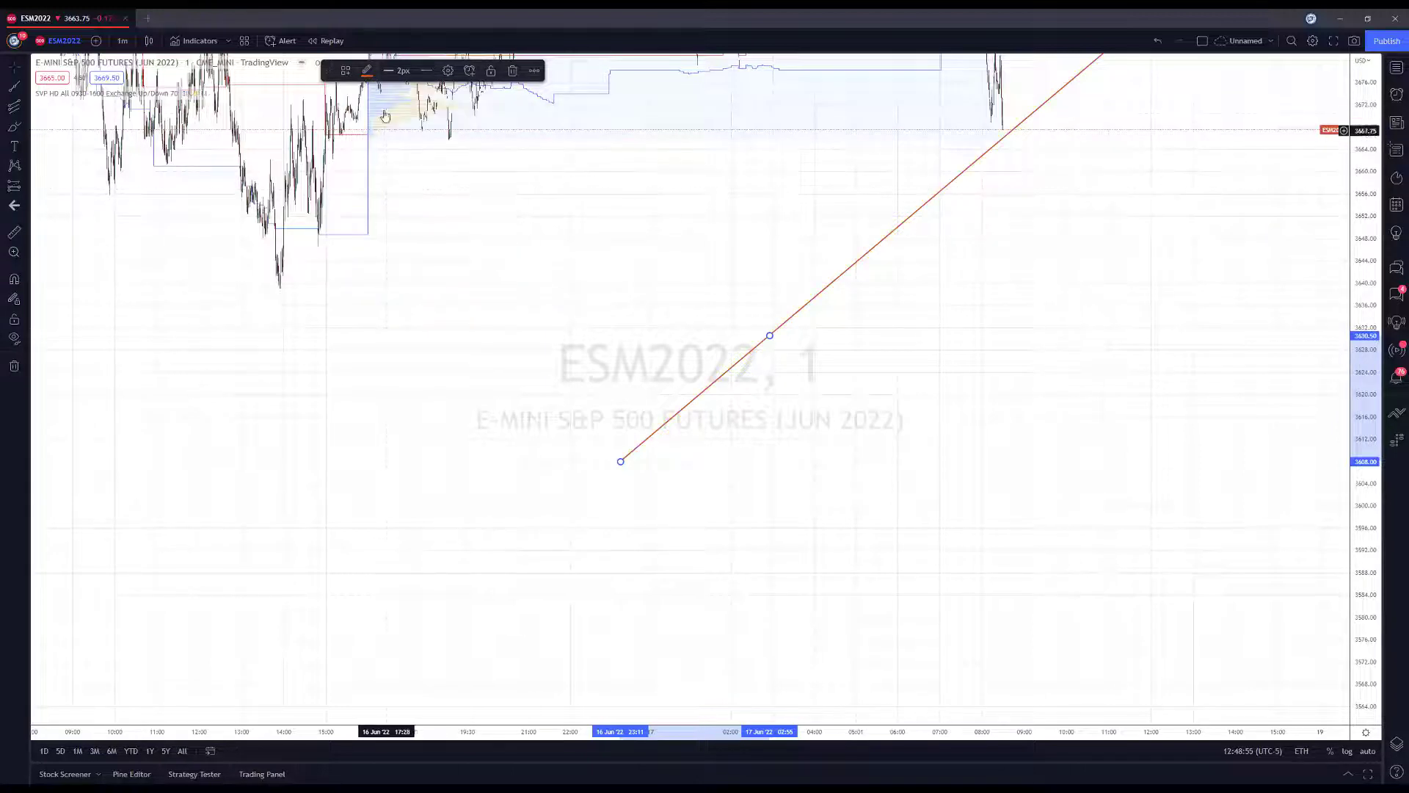
pyautogui.click(401, 71)
pyautogui.click(404, 146)
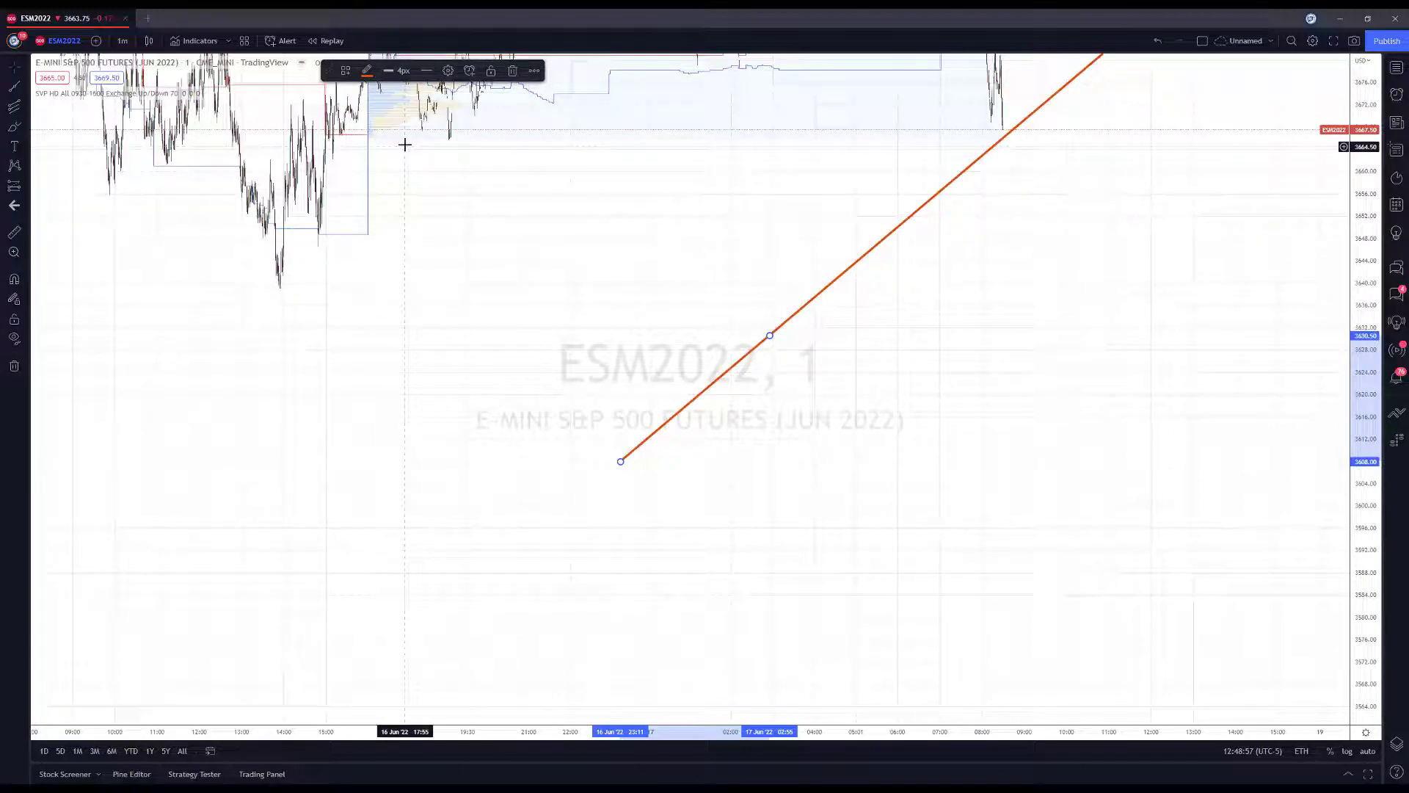
pyautogui.click(427, 74)
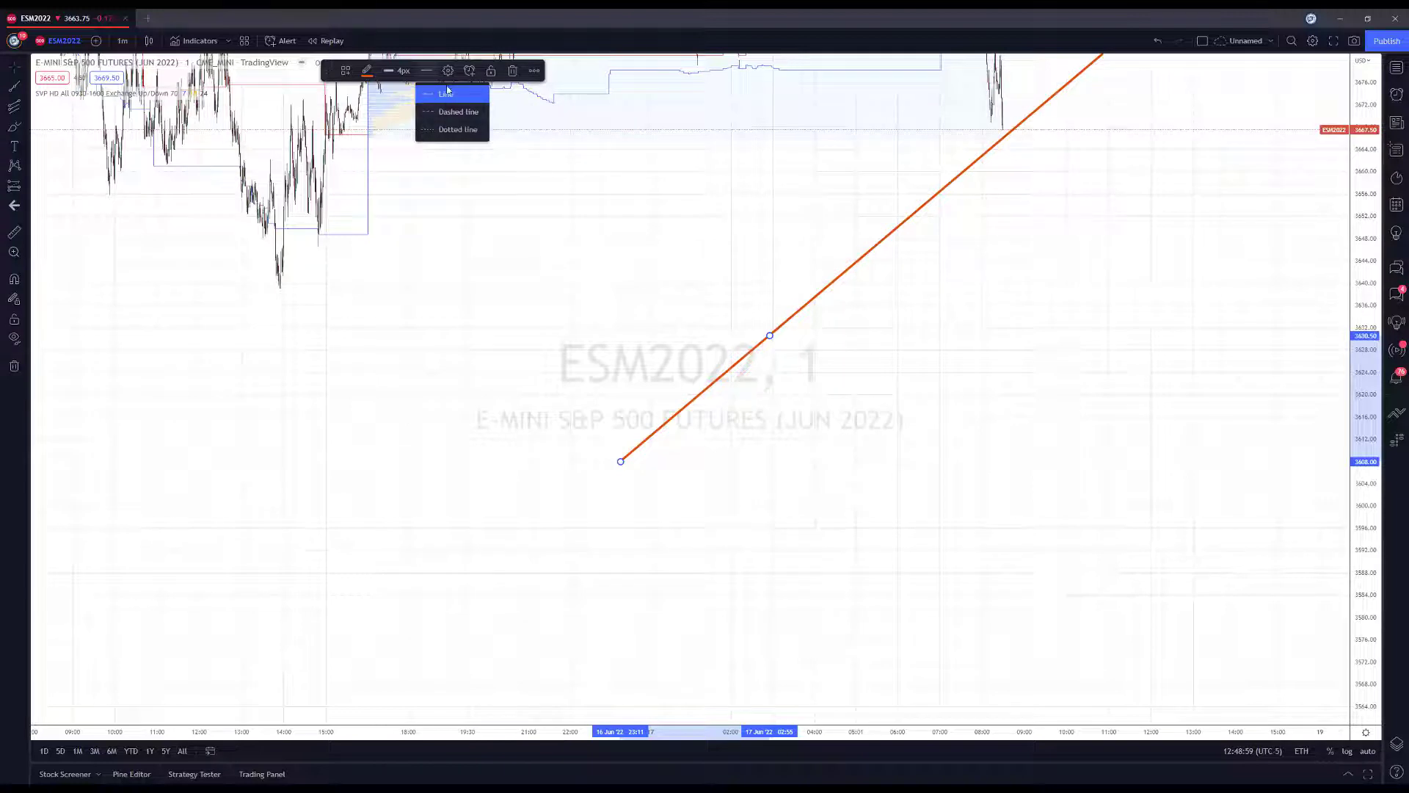
pyautogui.click(447, 130)
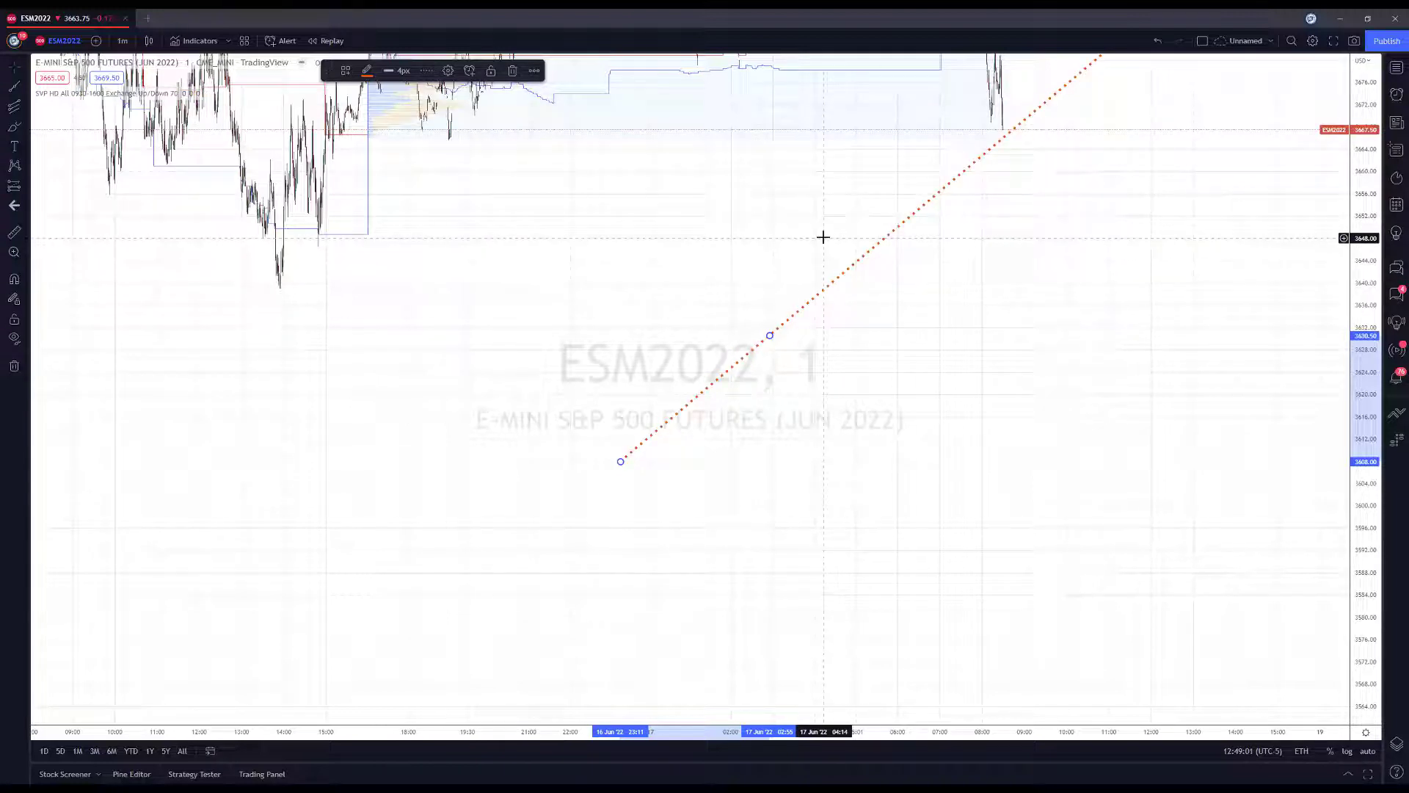
pyautogui.click(346, 71)
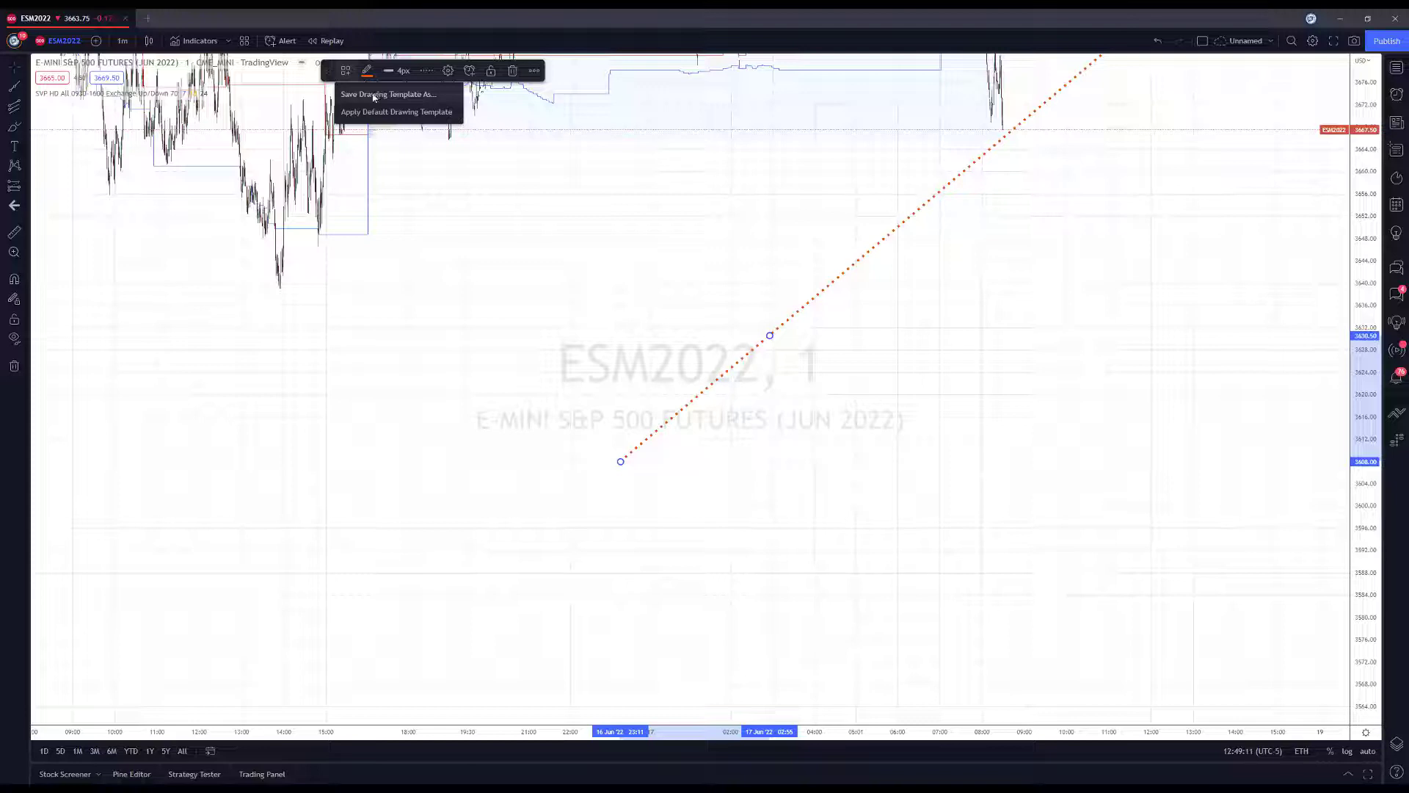
# Save the ray's style as drawing template 'Orange Ray'
pyautogui.click(372, 95)
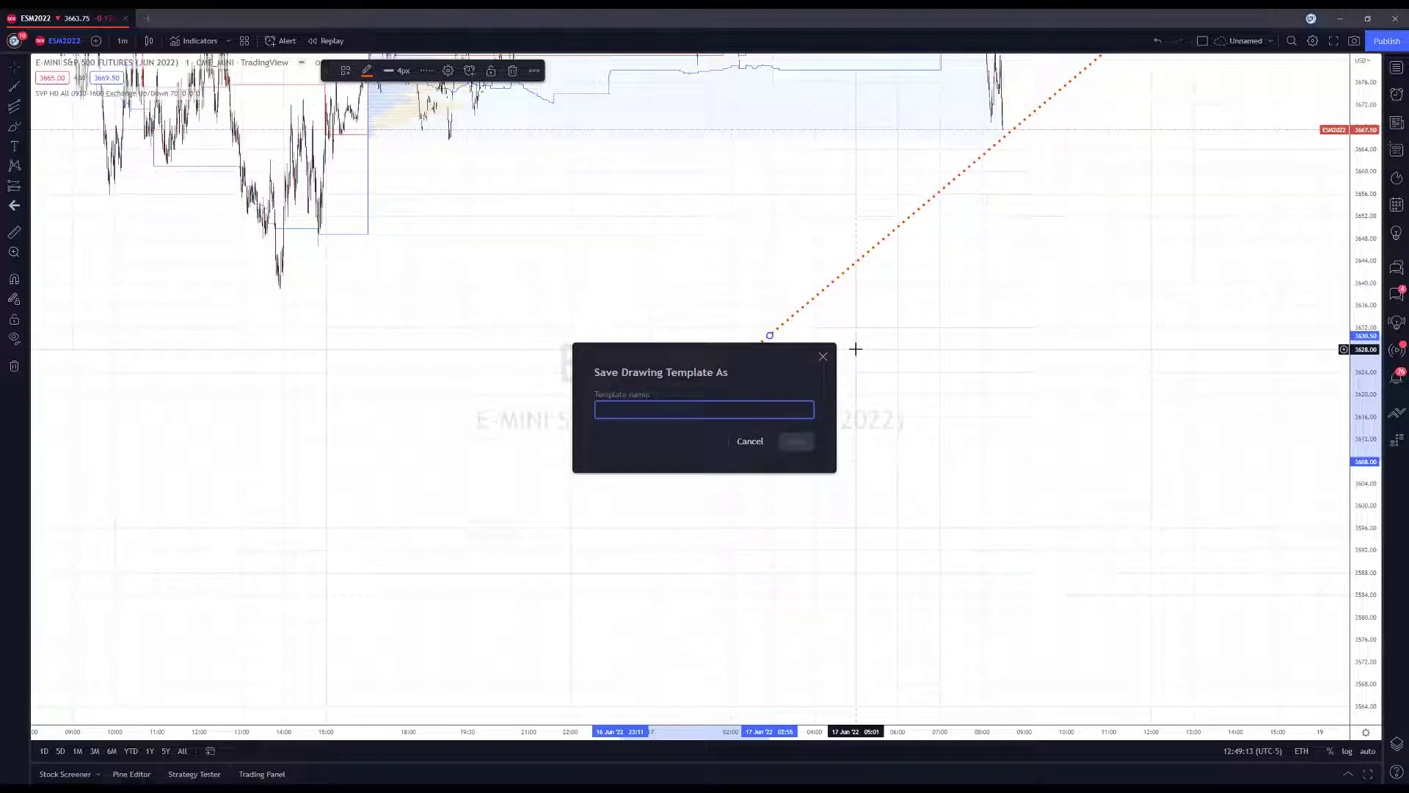
pyautogui.write('Orange Ray')
pyautogui.click(797, 441)
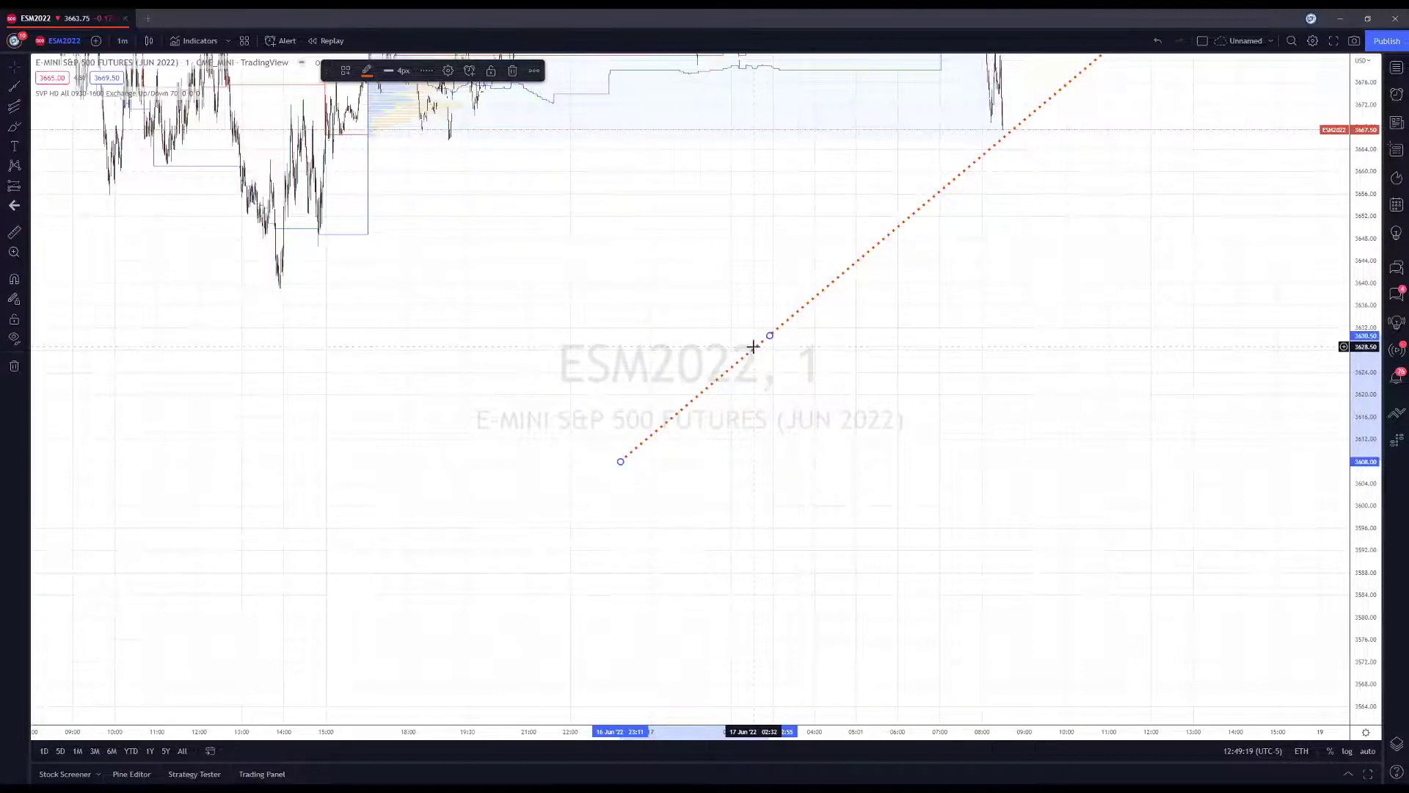
# Reset the ray to default style, then reapply the 'Orange Ray' template
pyautogui.click(345, 68)
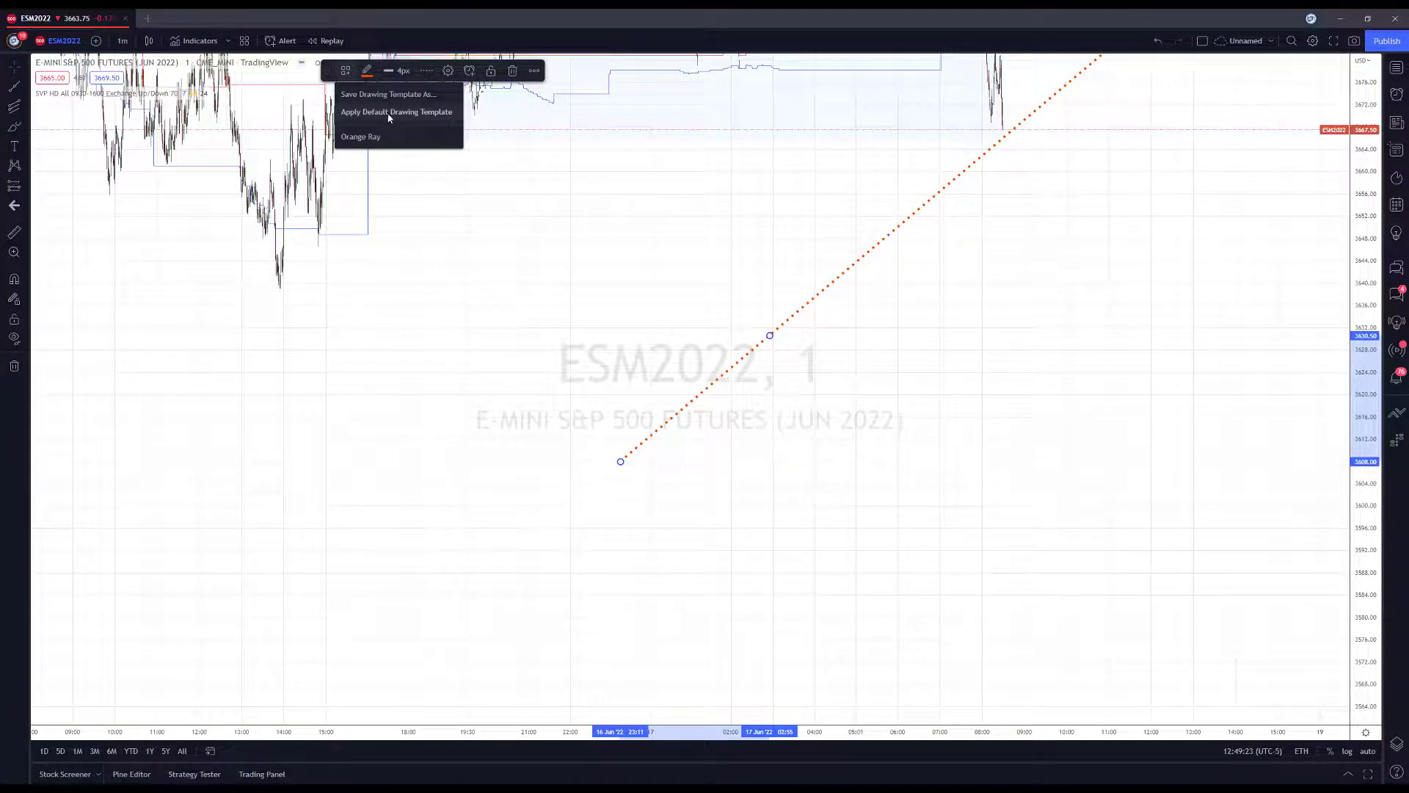
pyautogui.click(382, 114)
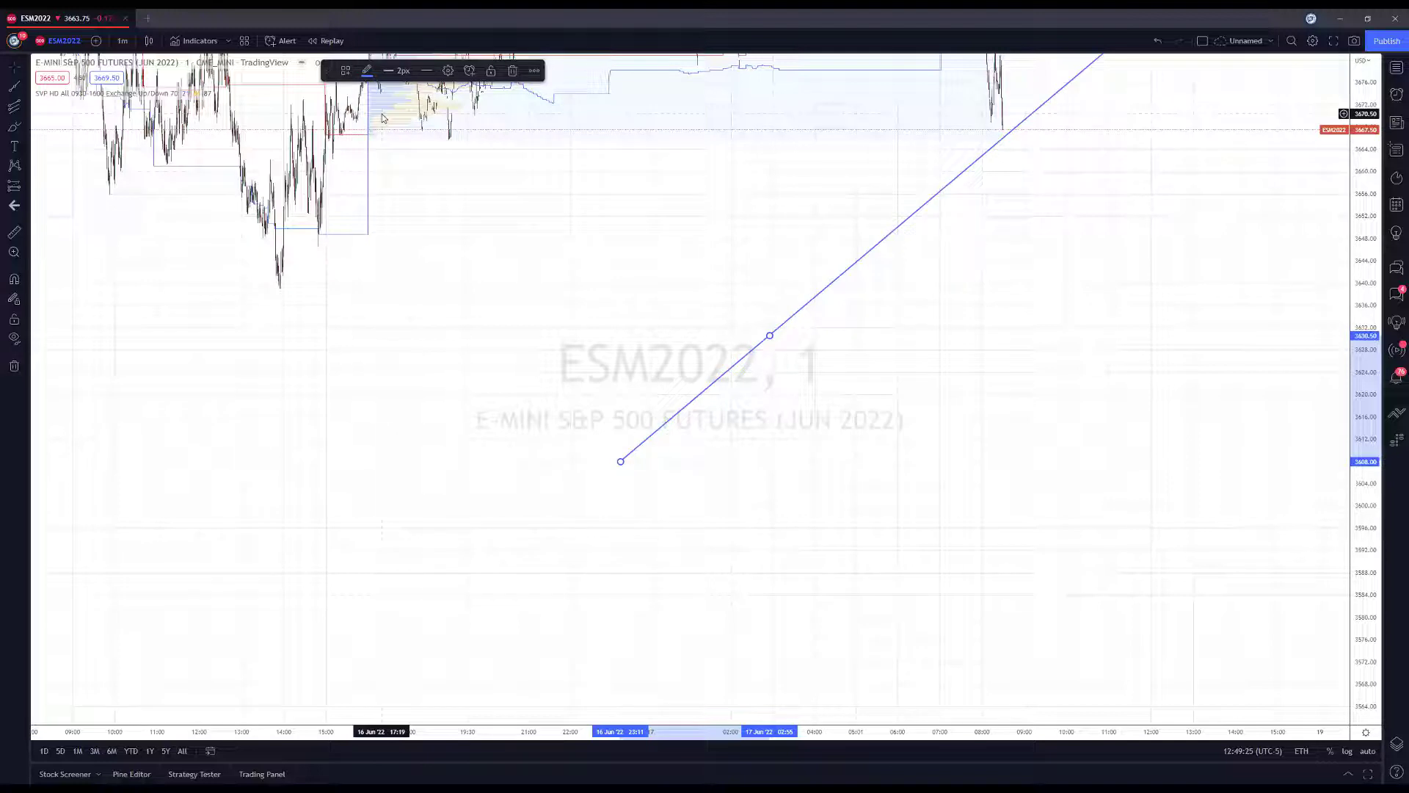
pyautogui.click(760, 396)
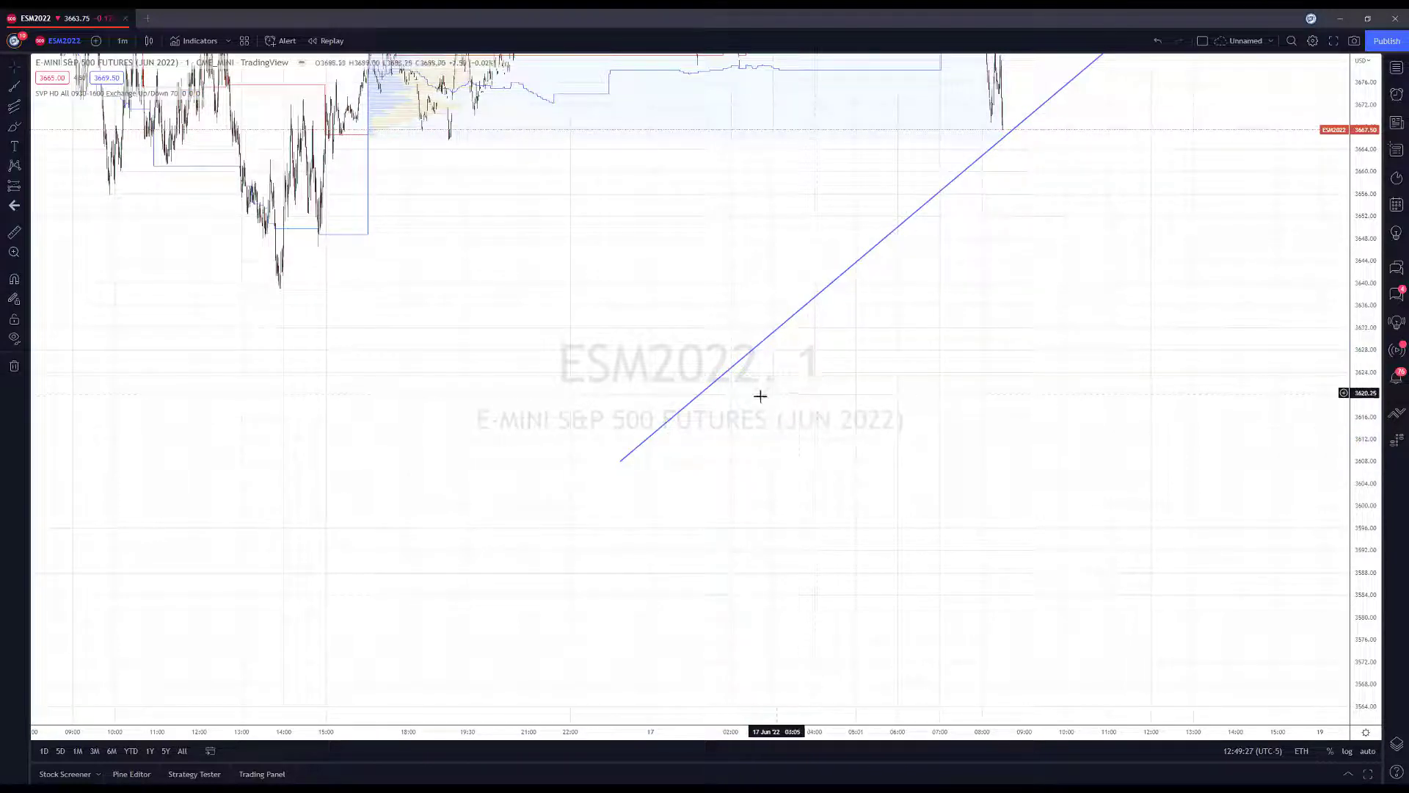
pyautogui.click(767, 337)
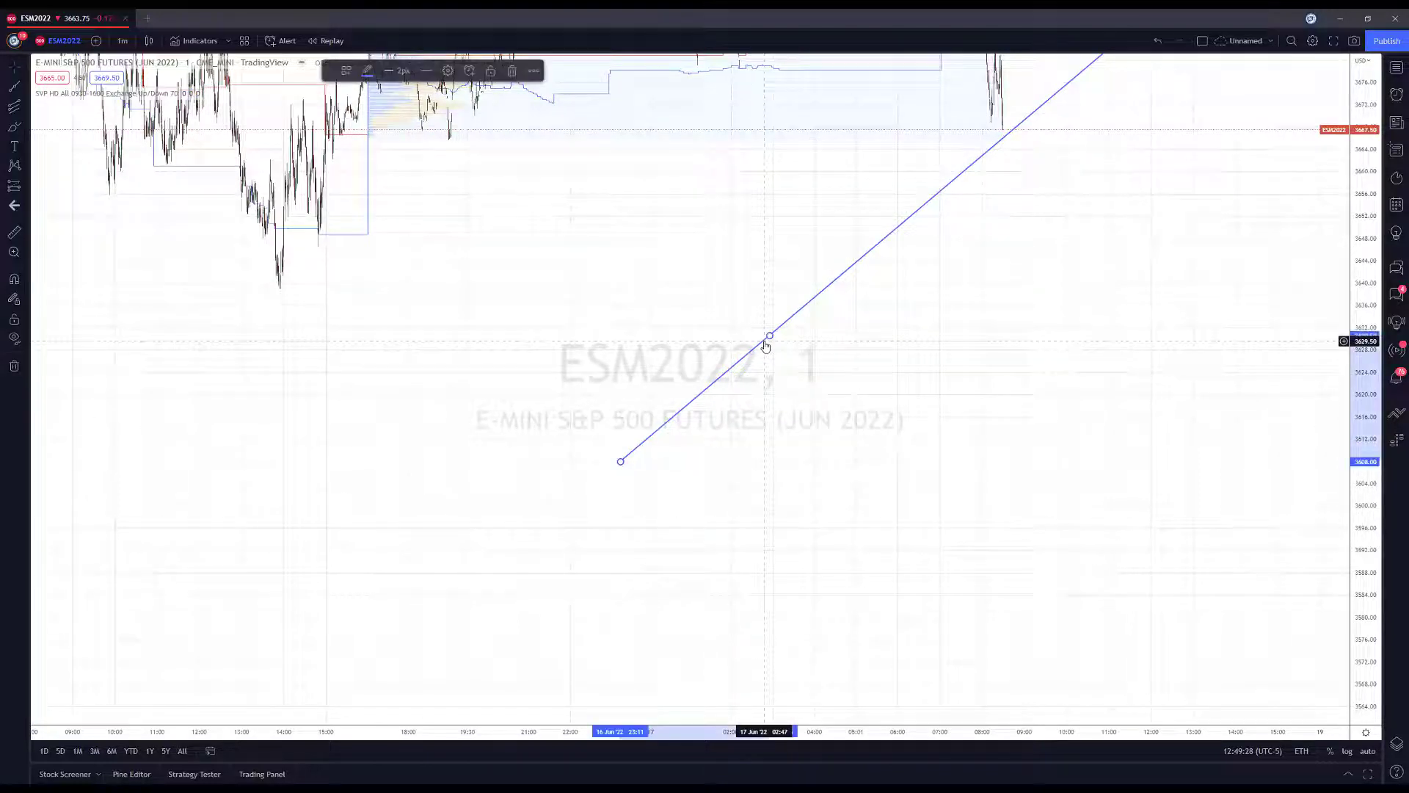
pyautogui.click(345, 70)
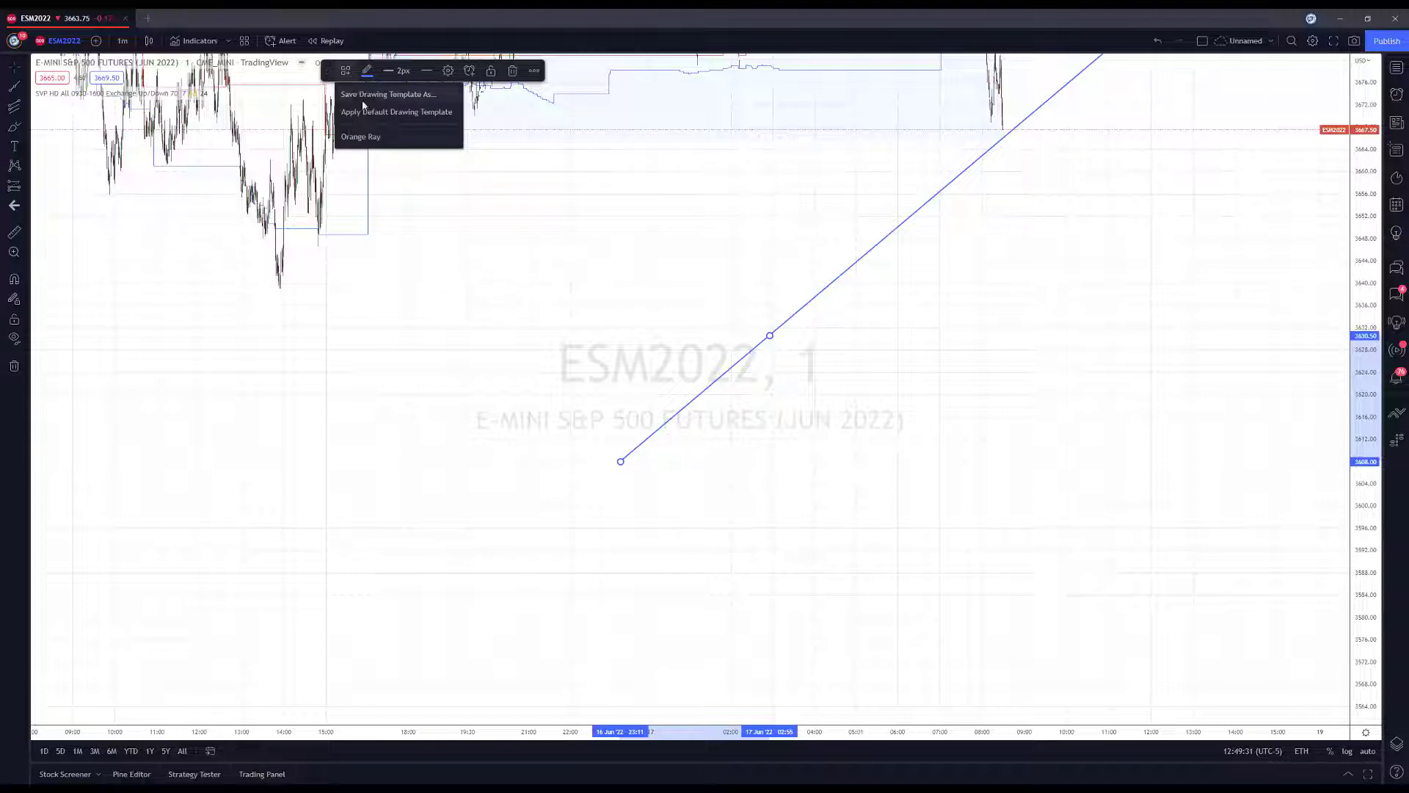
pyautogui.click(375, 138)
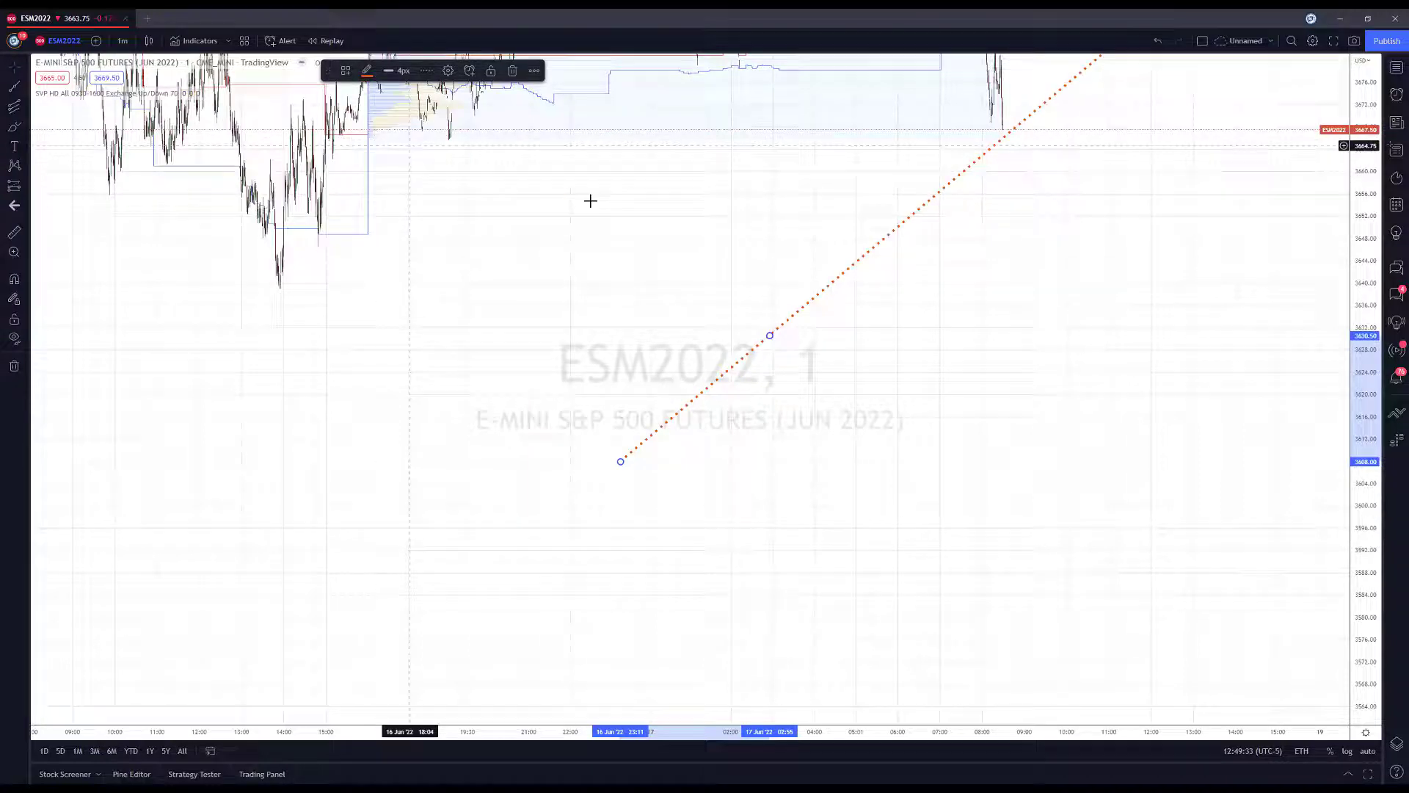
pyautogui.click(665, 235)
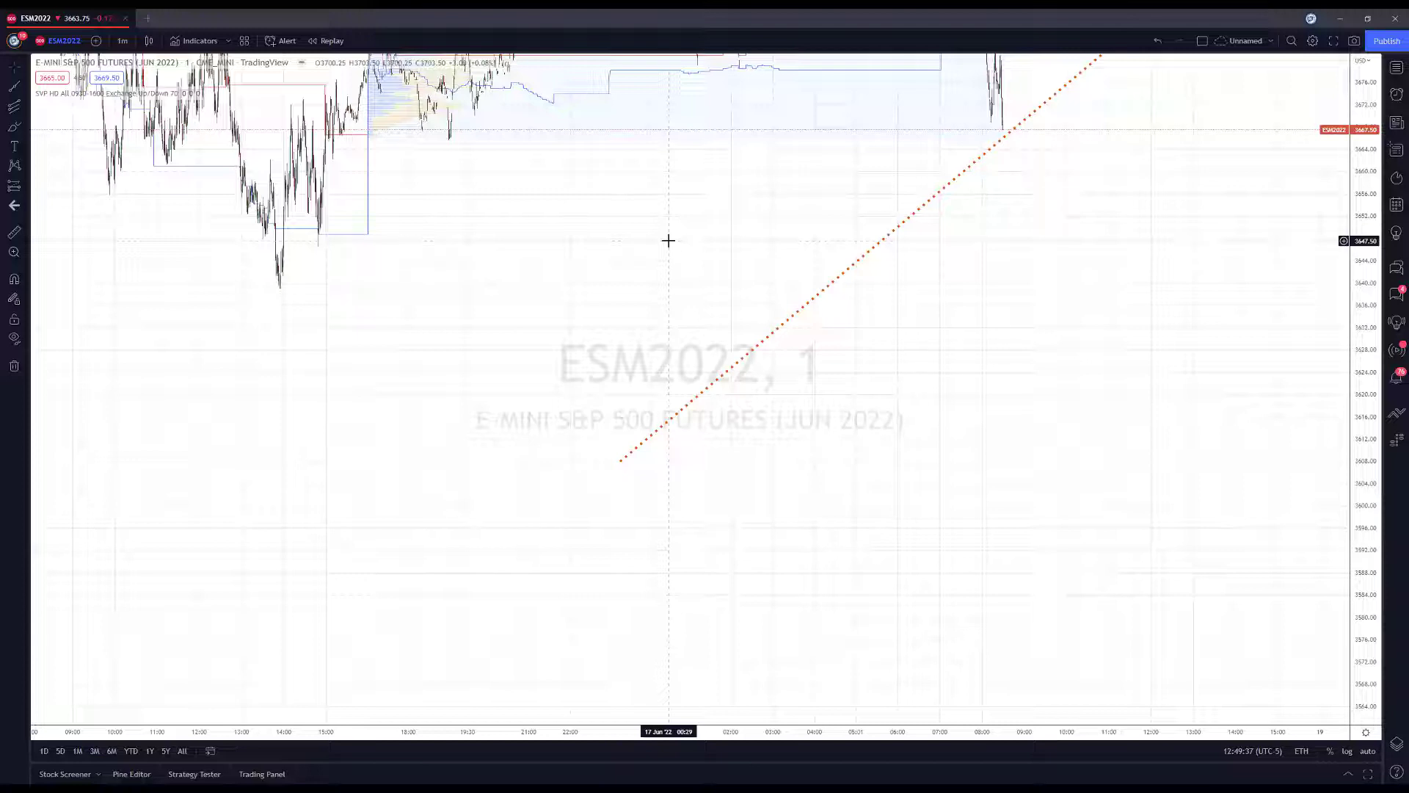
# Draw a second trend line above the first, apply 'Orange Ray', and pan to recent candles
pyautogui.click(14, 86)
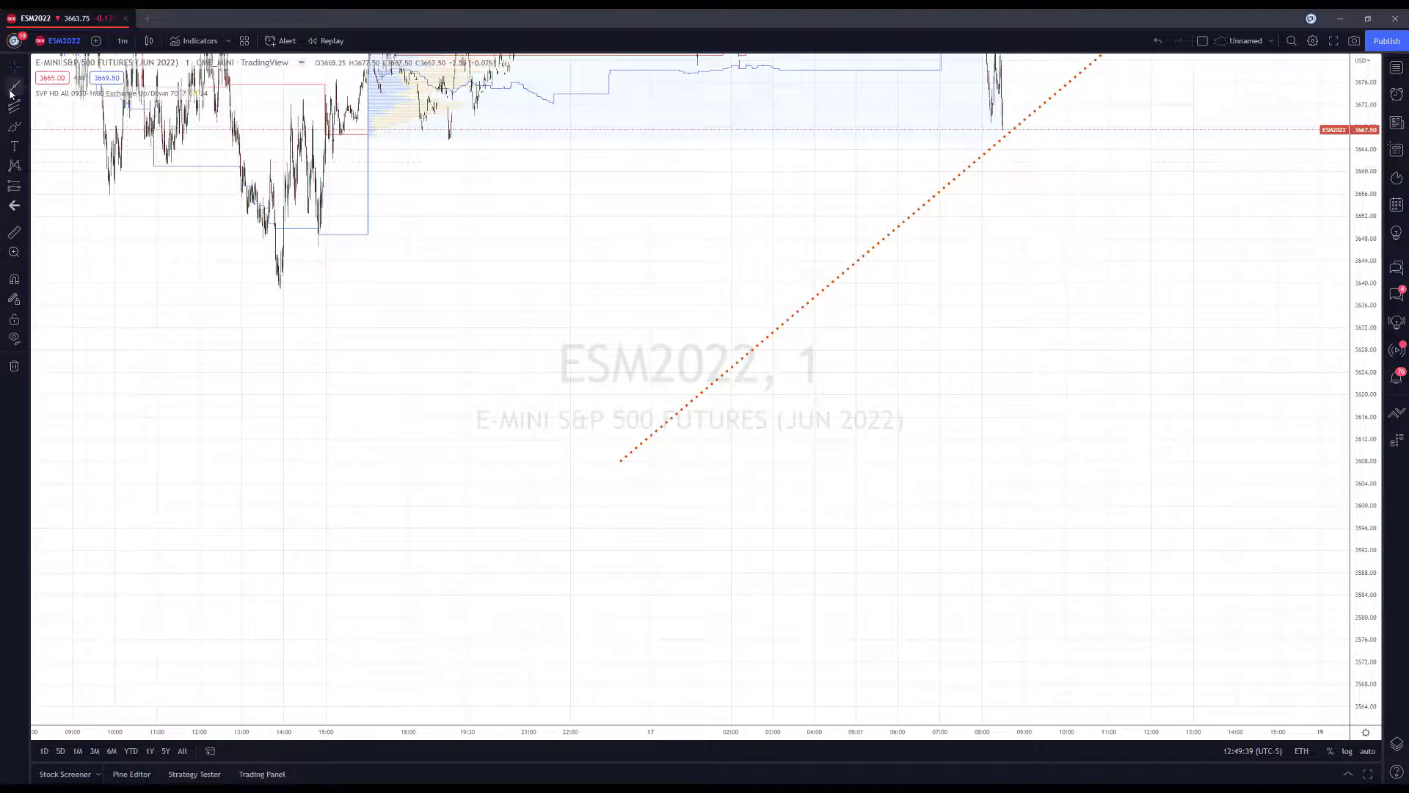
pyautogui.click(500, 427)
pyautogui.click(649, 307)
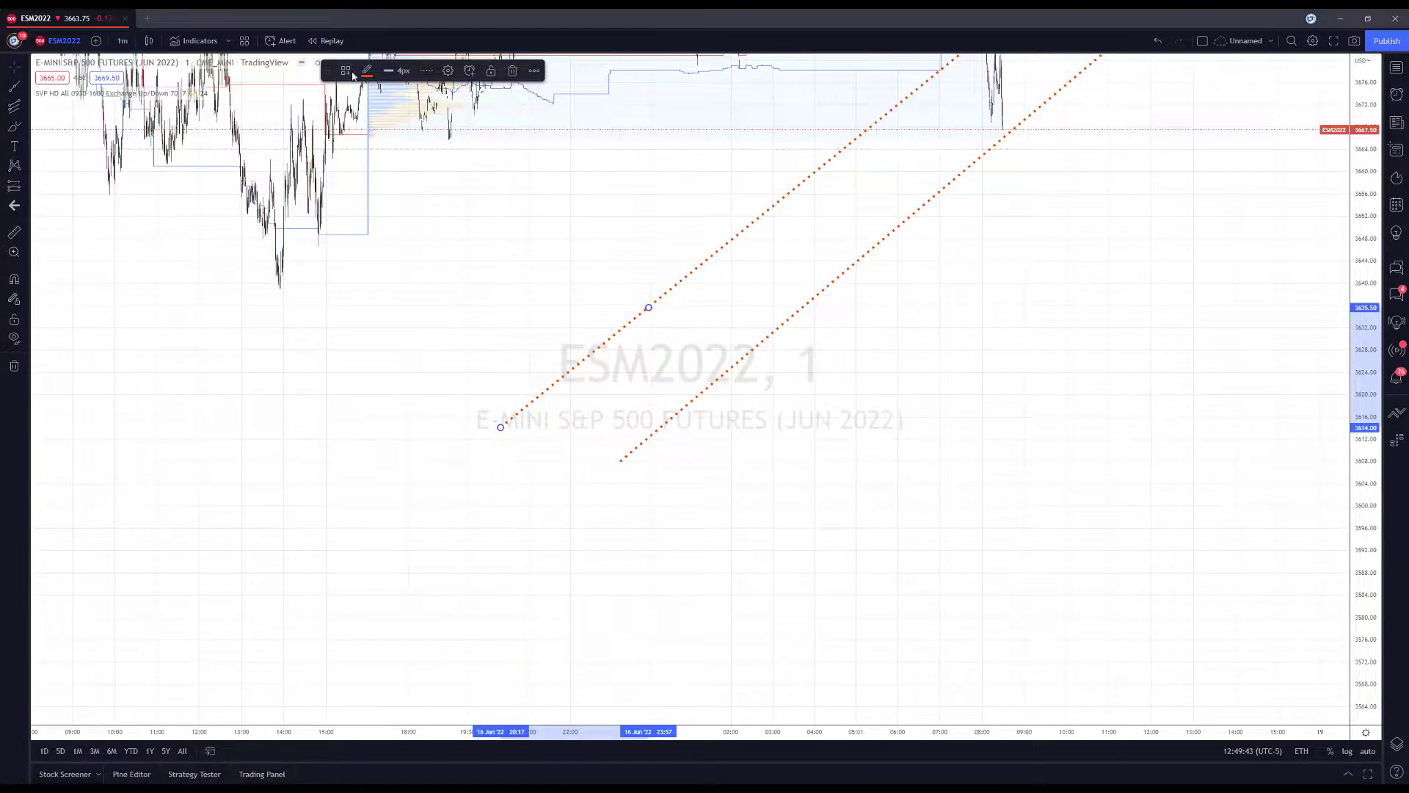
pyautogui.click(352, 74)
pyautogui.click(374, 111)
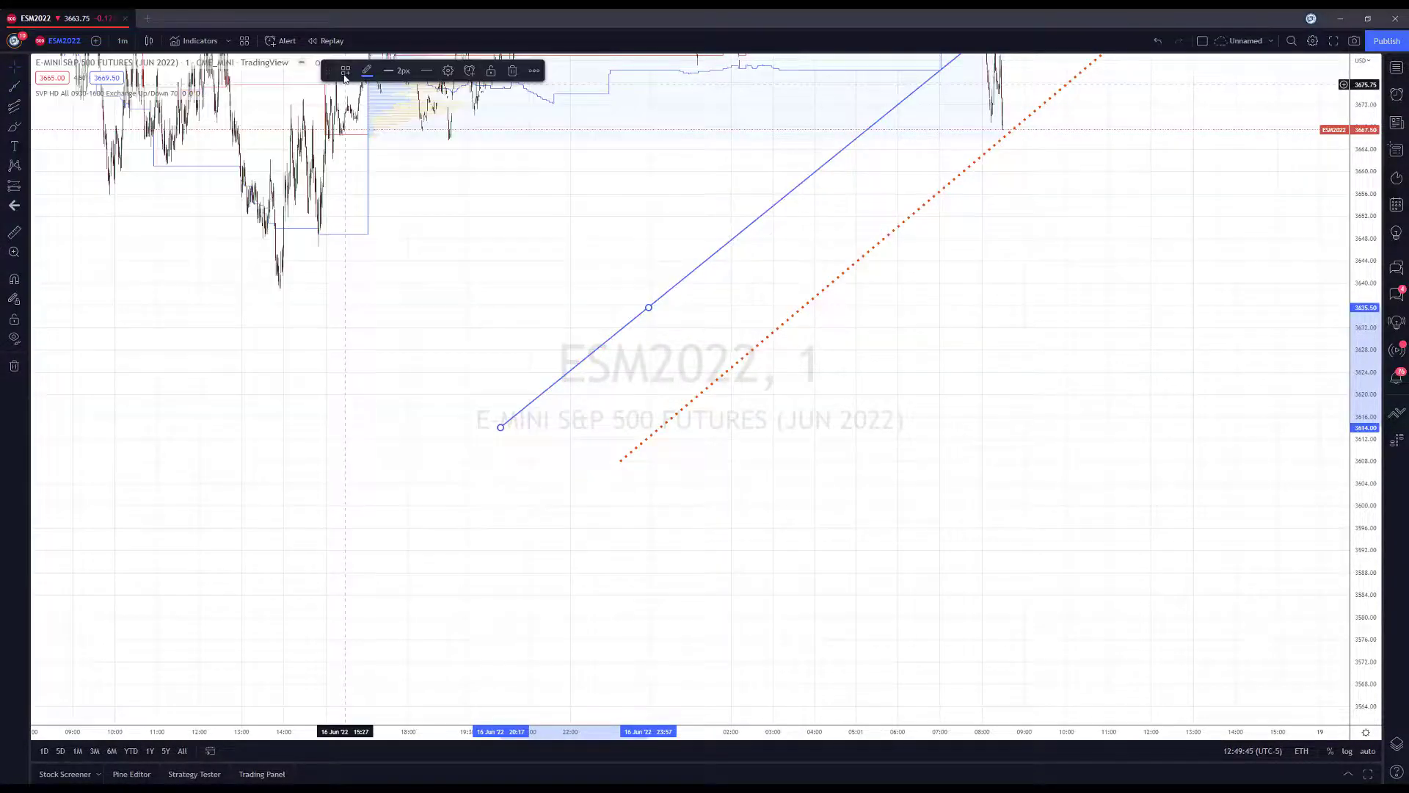
pyautogui.click(345, 71)
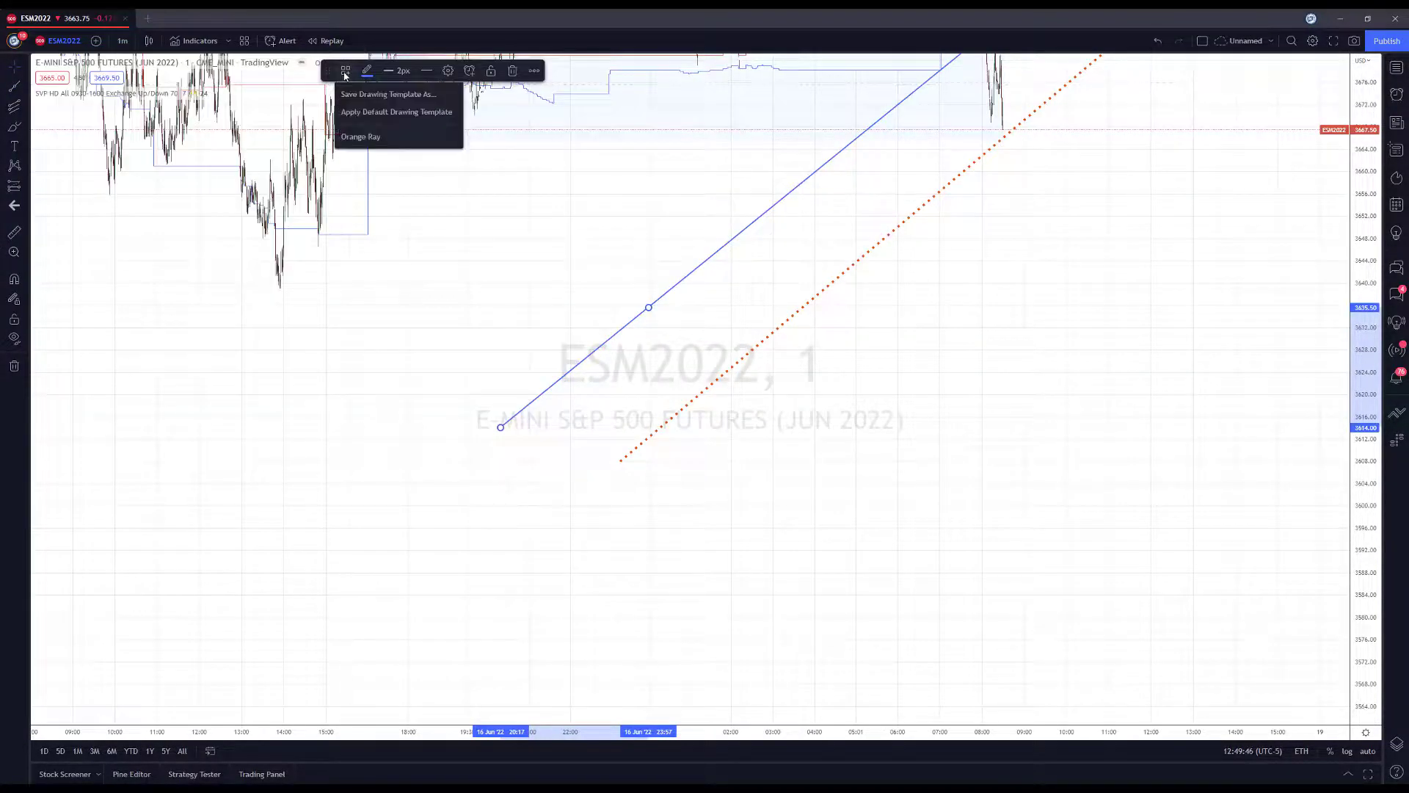
pyautogui.click(360, 136)
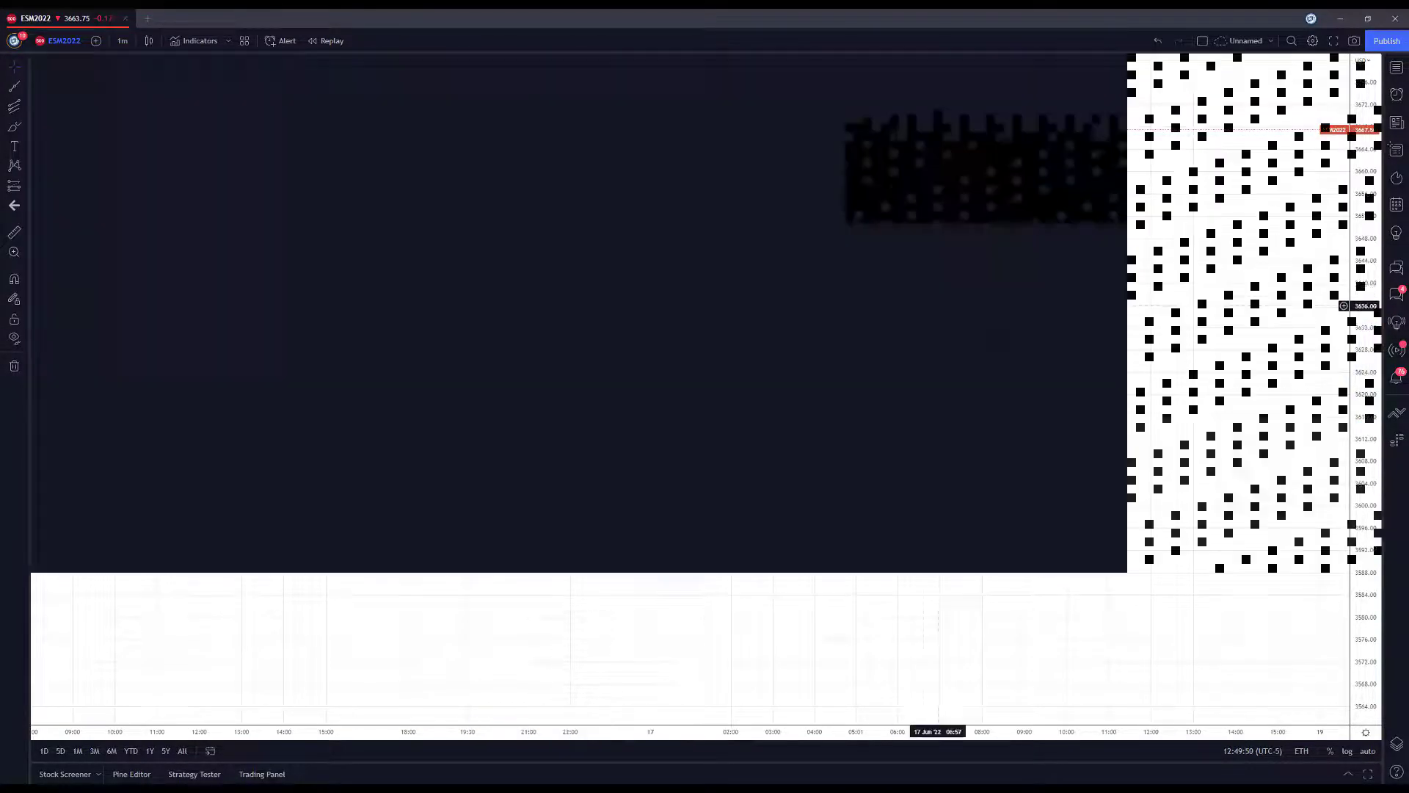
pyautogui.moveTo(976, 418); pyautogui.dragTo(618, 653)
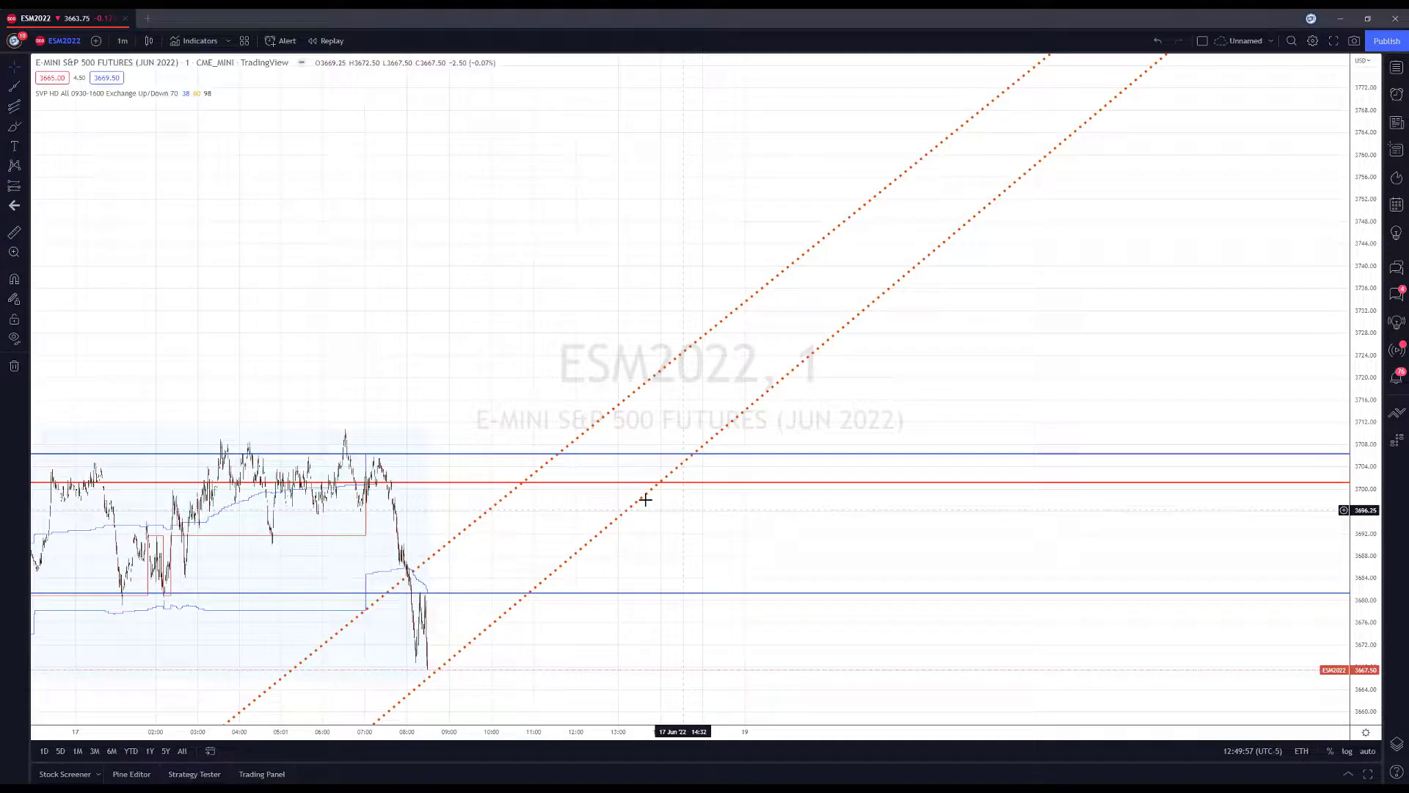
pyautogui.moveTo(705, 645); pyautogui.dragTo(944, 371)
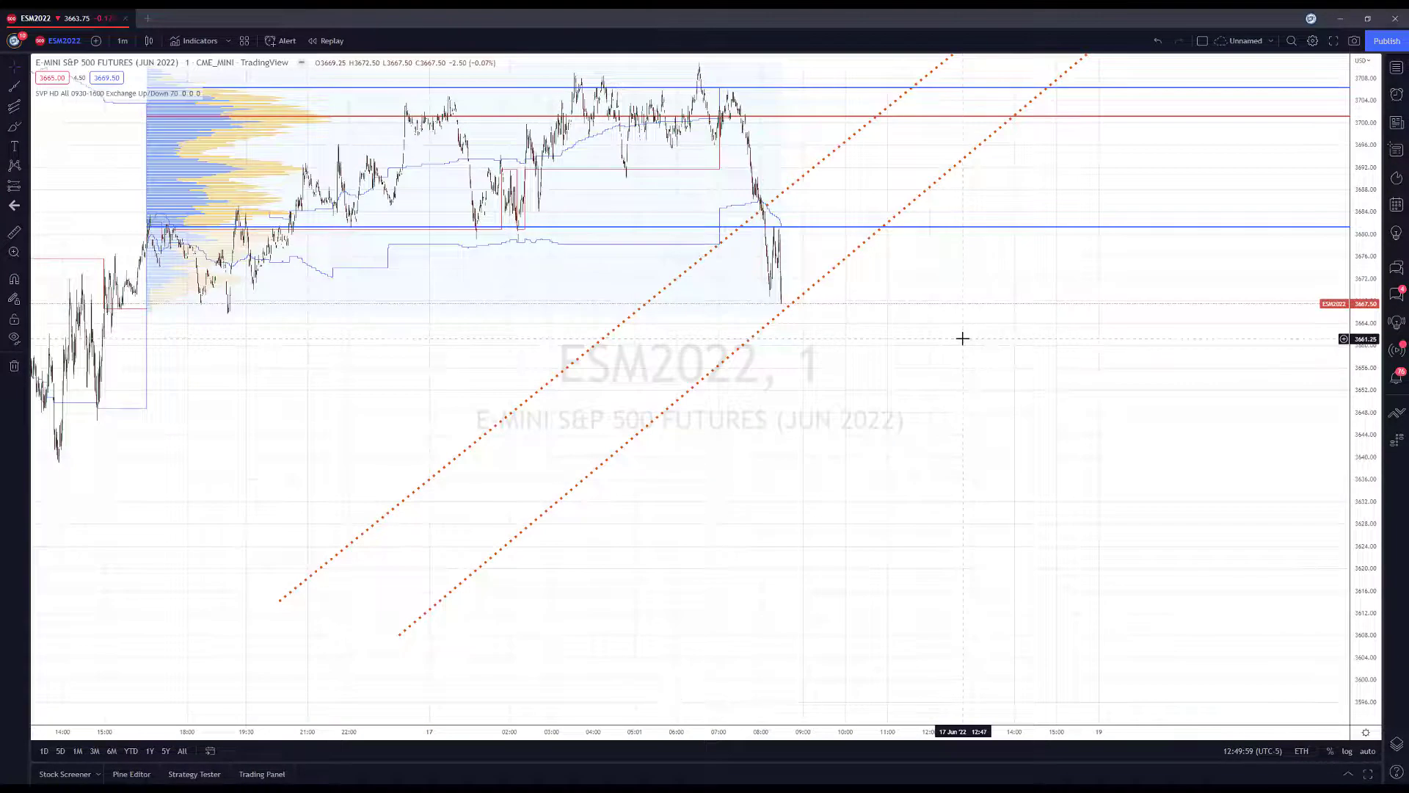